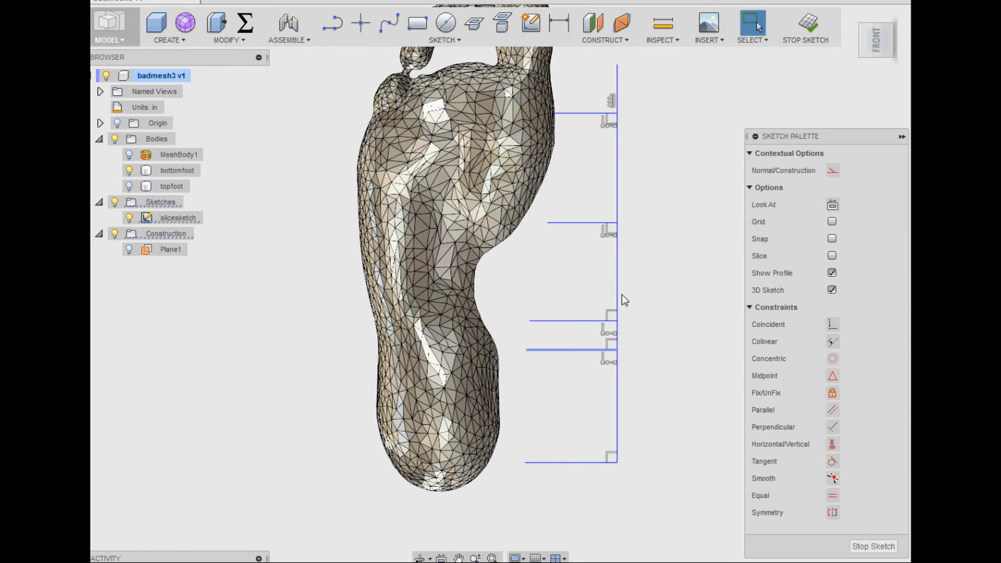
- Fix the vertical line of slicesketch, reposition its horizontal slice lines along the arch and ball of the foot, and finish the sketch
click(832, 393)
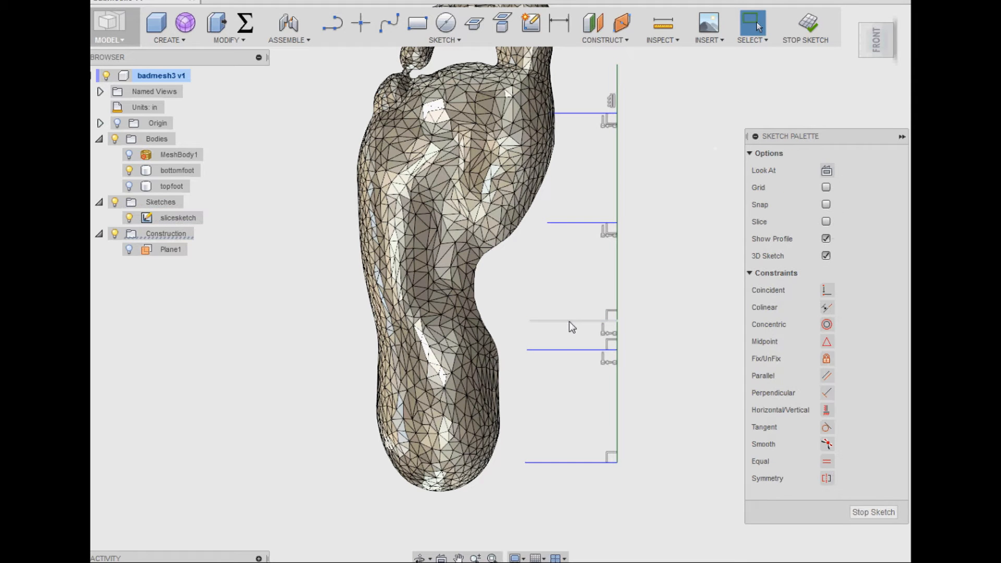
drag(568, 322, 577, 294)
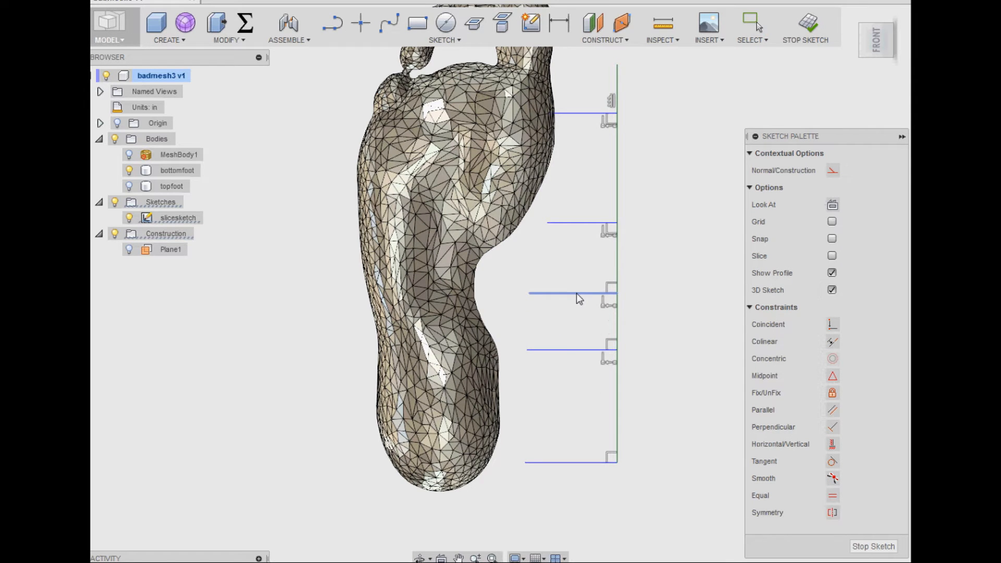
mouse_move(563, 328)
shift+middle_down()
mouse_move(574, 271)
mouse_move(623, 291)
mouse_move(612, 313)
mouse_move(568, 313)
mouse_move(561, 324)
shift+middle_up()
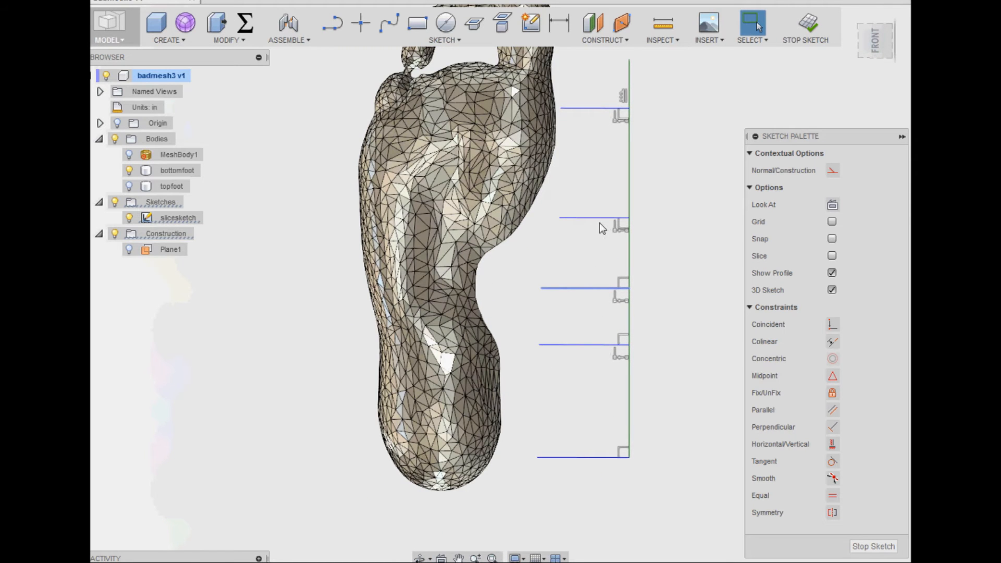
shift+middle_drag(578, 243, 586, 205)
drag(587, 201, 588, 225)
mouse_move(601, 94)
mouse_down()
mouse_move(601, 188)
mouse_move(601, 176)
mouse_up()
mouse_move(603, 180)
shift+middle_down()
mouse_move(584, 188)
mouse_move(662, 228)
mouse_move(659, 345)
shift+middle_up()
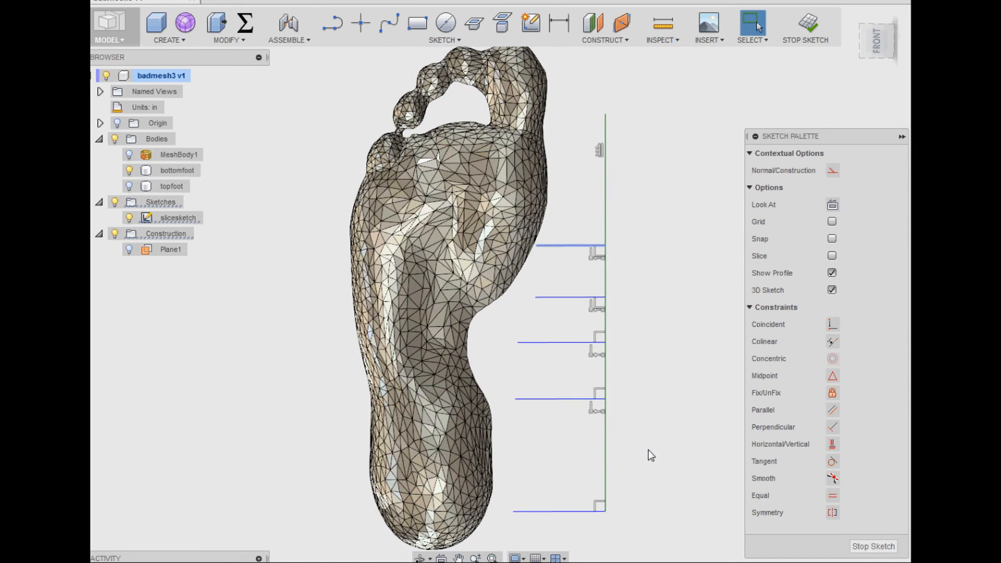
click(810, 29)
mouse_move(537, 346)
shift+middle_down()
mouse_move(570, 351)
mouse_move(563, 334)
shift+middle_up()
click(593, 22)
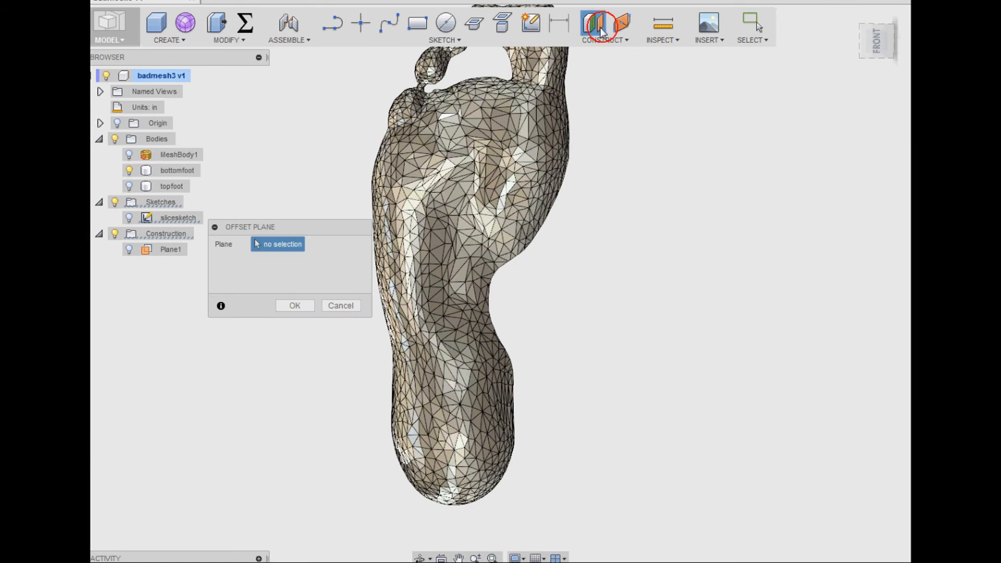
click(129, 219)
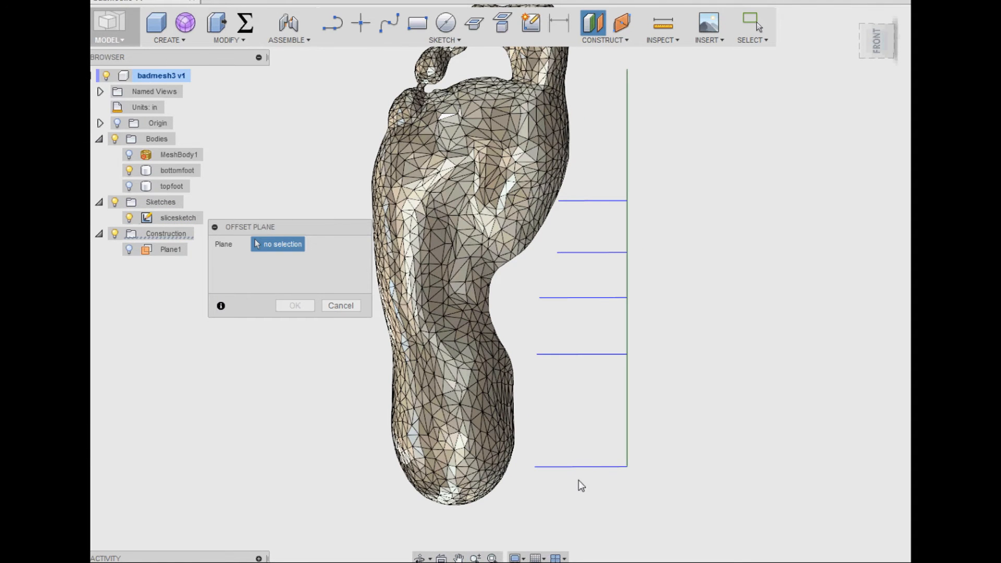
shift+middle_drag(307, 359, 314, 292)
click(341, 306)
- Show slicesketch and construct a Plane at Angle of 90 degrees through its lowest horizontal line at the heel
click(615, 41)
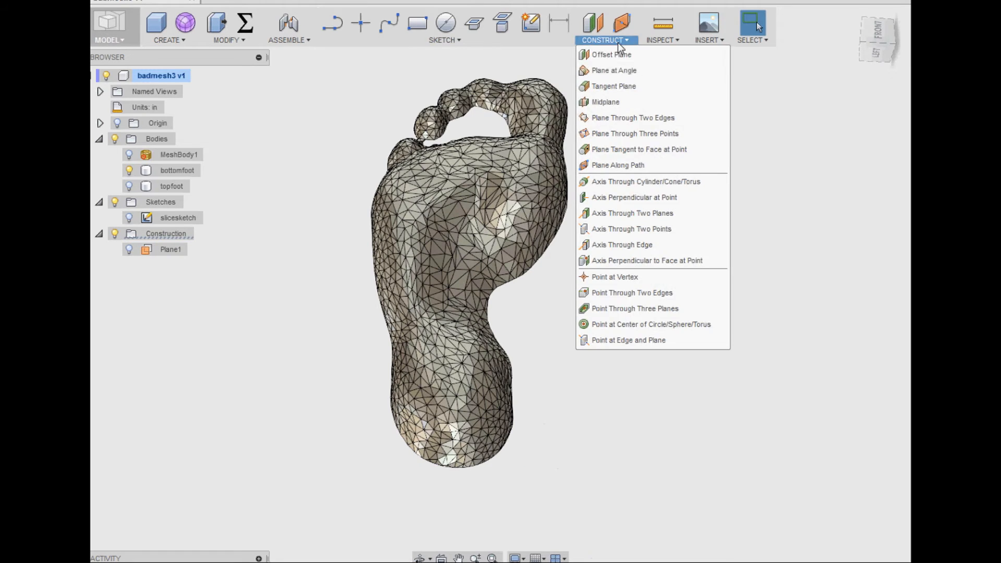
click(627, 69)
click(129, 218)
middle_drag(760, 366, 742, 317)
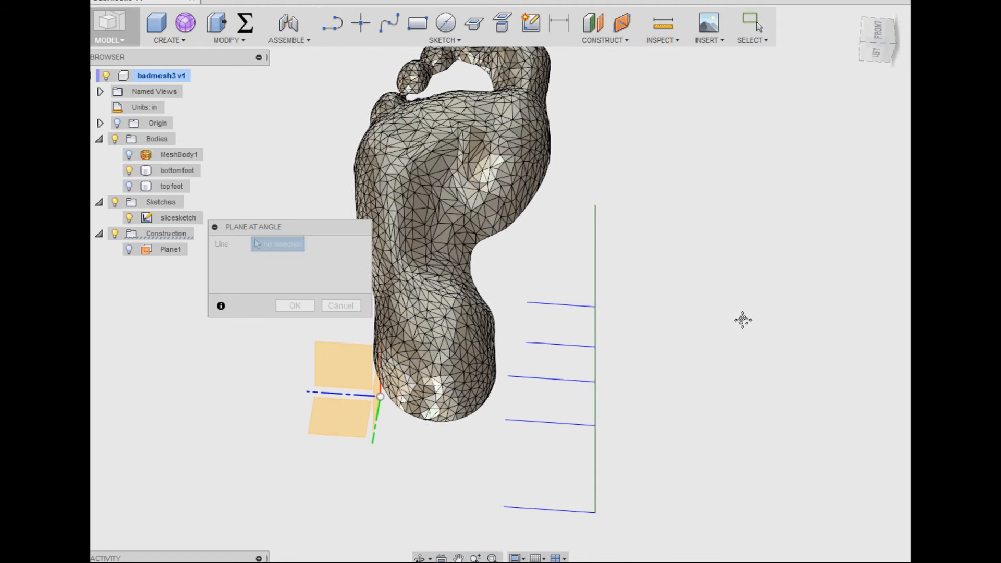
click(535, 505)
click(282, 261)
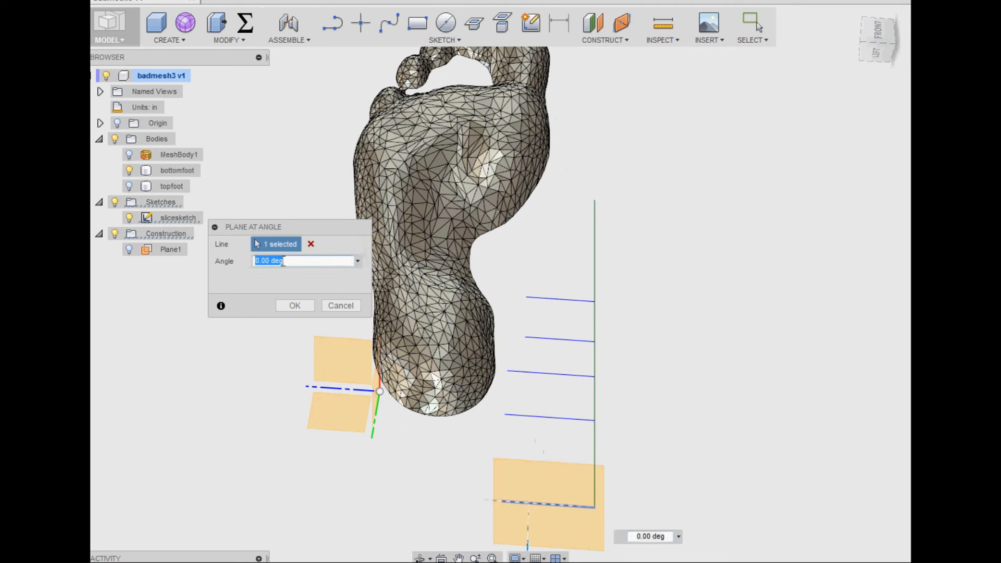
text(90)
key(Return)
- Construct another 90-degree Plane at Angle through the second slice line up from the heel
right_click(678, 223)
click(675, 181)
click(560, 416)
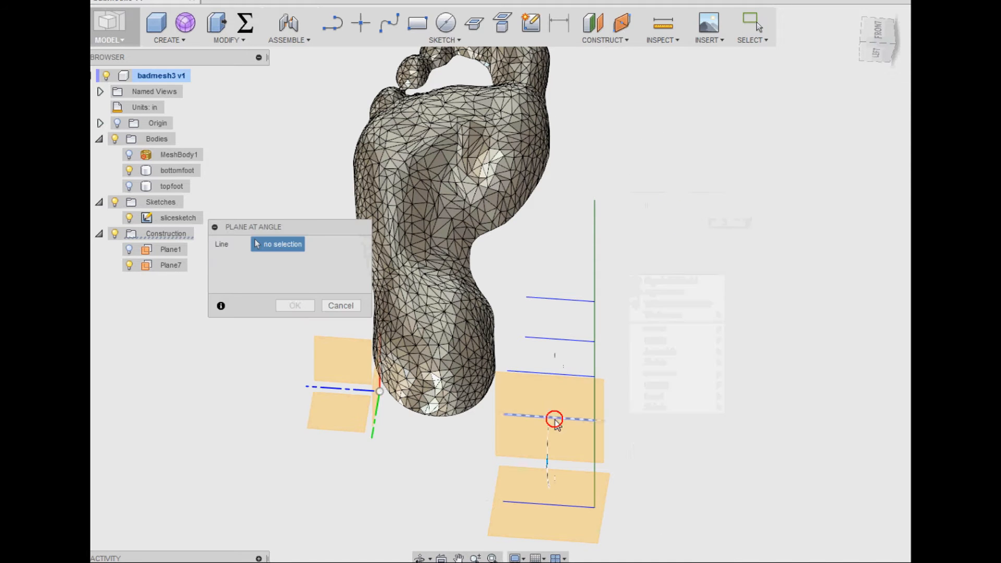
key(Return)
- Construct a Plane at Angle of 90 degrees through the third slice line from the heel
right_click(576, 351)
click(574, 313)
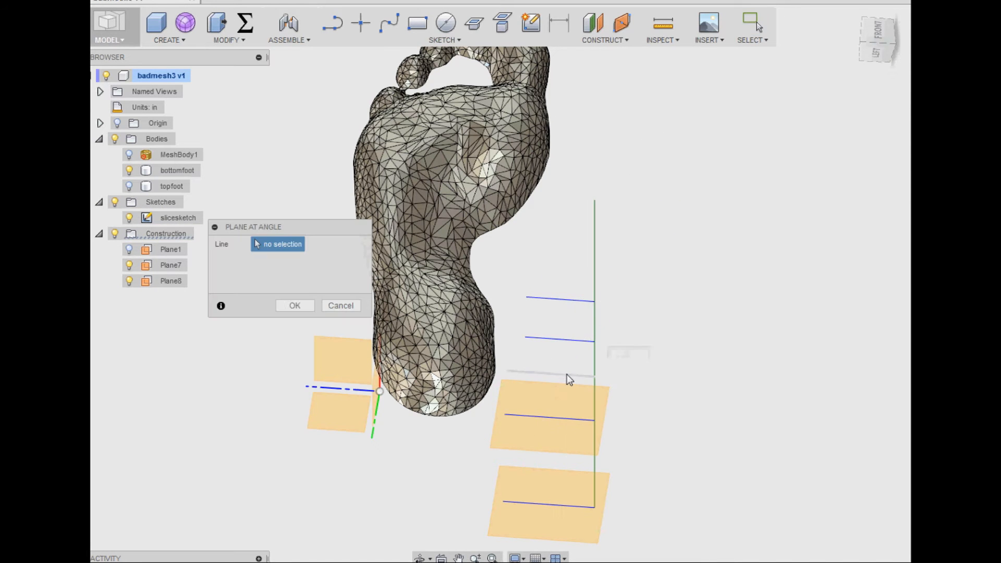
click(568, 377)
text(90)
key(Return)
- Construct a Plane at Angle of 90 degrees through the fourth slice line from the heel
right_click(570, 324)
click(578, 284)
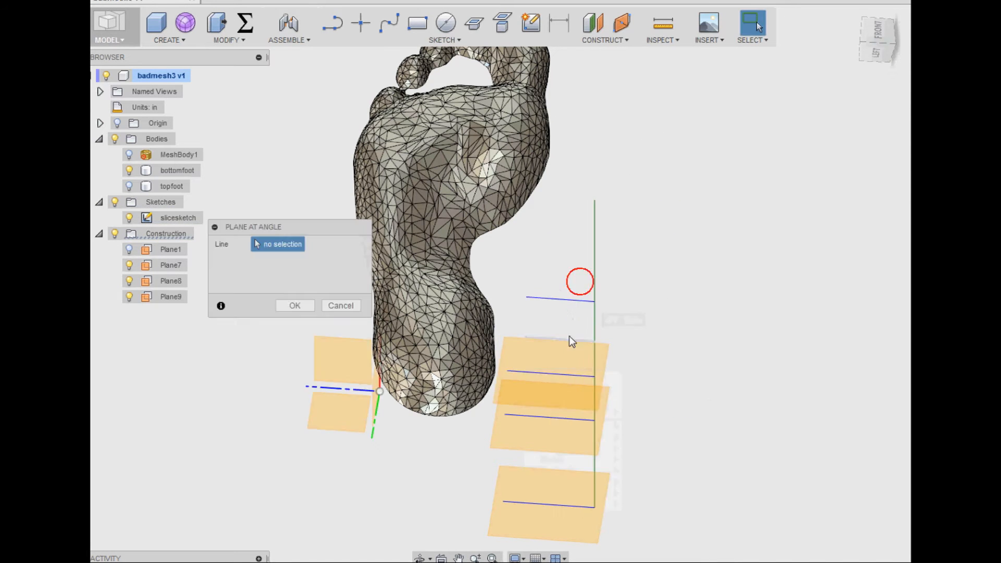
click(569, 341)
text(90)
key(Return)
- Construct a Plane at Angle of 90 degrees through the fifth slice line, the one closest to the toes
right_click(568, 278)
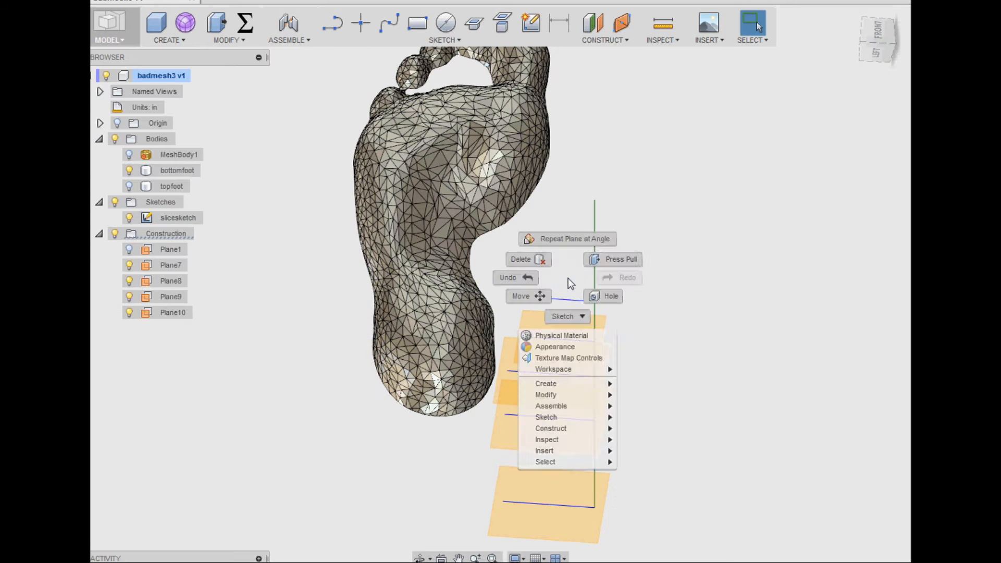
click(572, 240)
click(577, 299)
text(90)
key(Return)
- Start a sketch on the heel plane, Intersect the bottomfoot body with it to get the slice outline, and finish the sketch
mouse_move(641, 286)
shift+middle_down()
mouse_move(607, 314)
mouse_move(619, 315)
shift+middle_up()
click(531, 22)
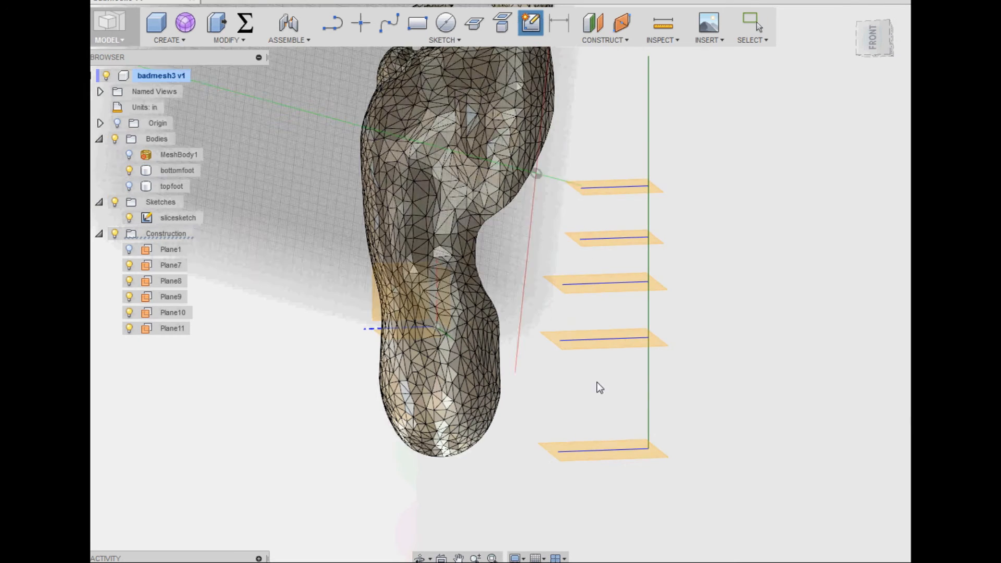
click(552, 453)
click(474, 24)
click(461, 417)
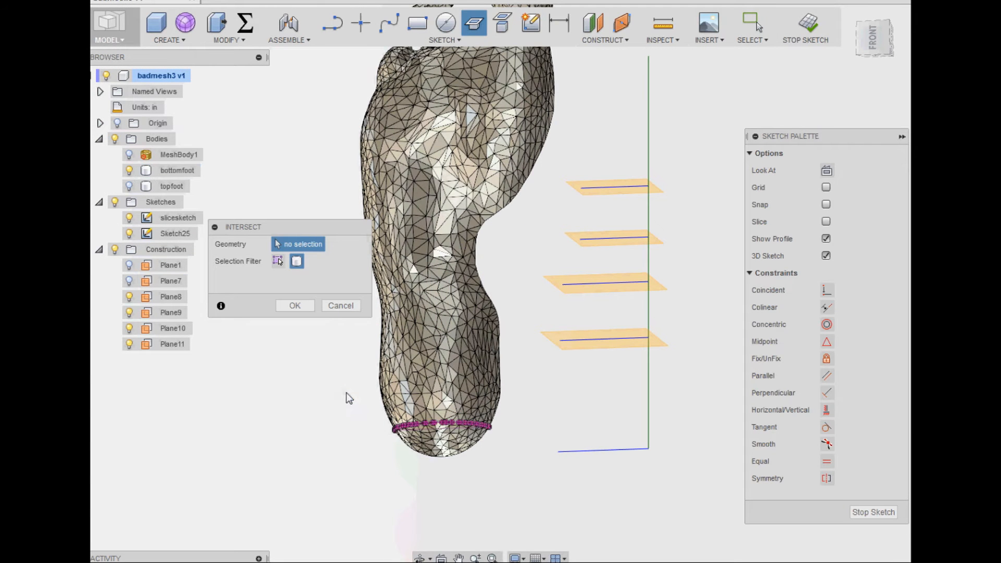
click(295, 306)
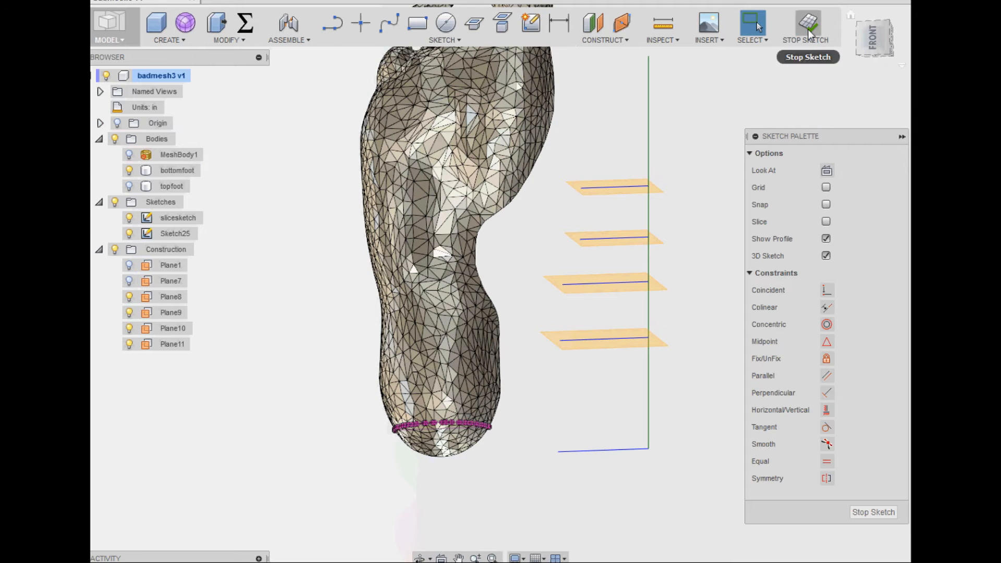
click(808, 29)
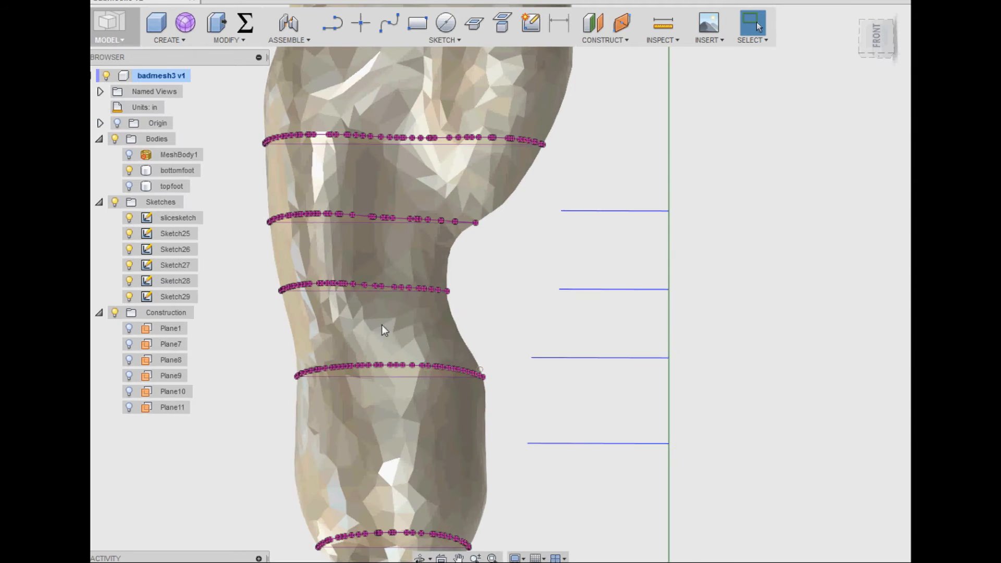
- Hide the bottomfoot body to inspect the five slice outlines on their own, and show it again
mouse_move(238, 297)
shift+middle_down()
mouse_move(280, 284)
mouse_move(279, 232)
mouse_move(233, 277)
mouse_move(255, 322)
mouse_move(263, 312)
shift+middle_up()
click(130, 171)
scroll(241, 234, down, 2)
click(129, 170)
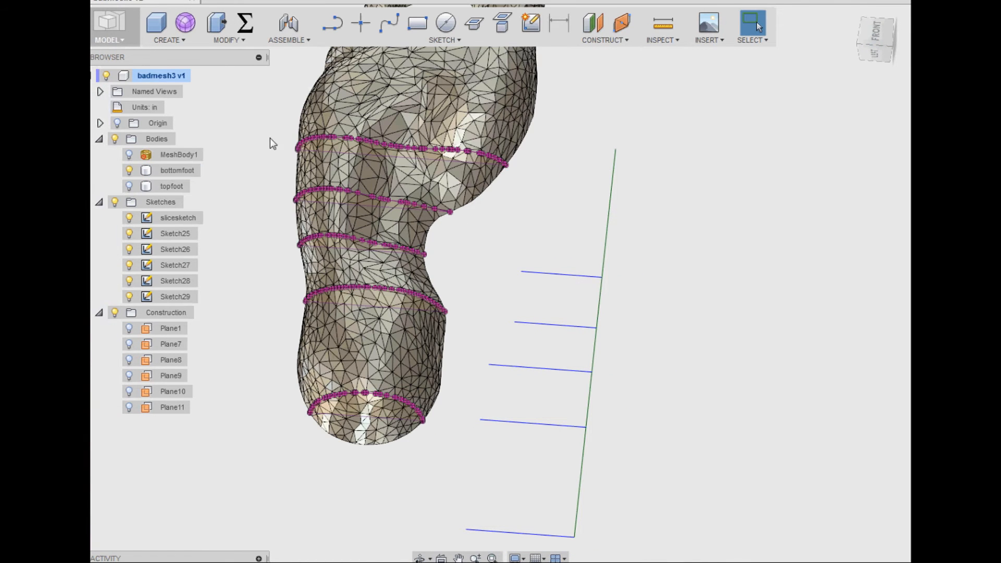
click(531, 22)
shift+middle_drag(234, 386, 232, 345)
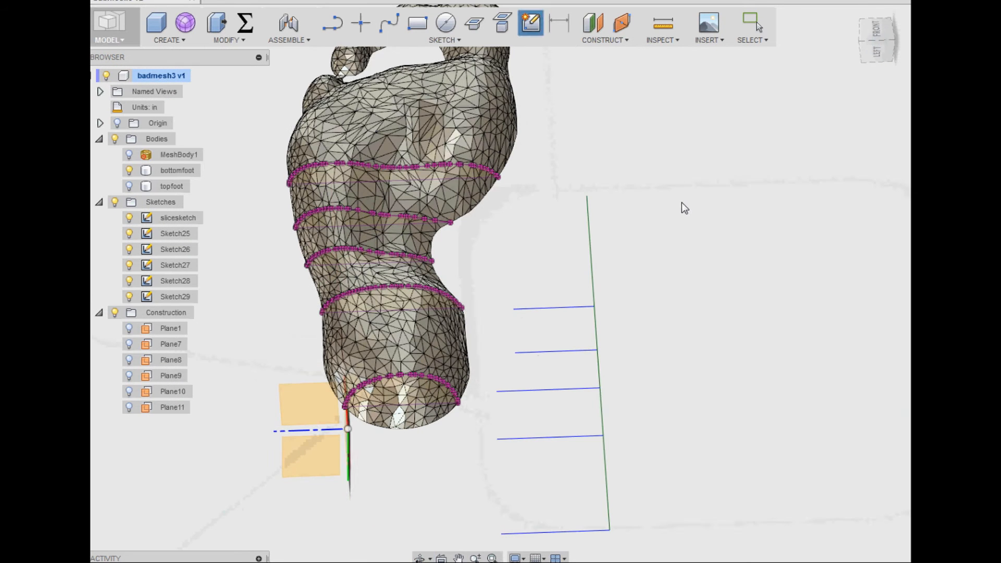
key(Escape)
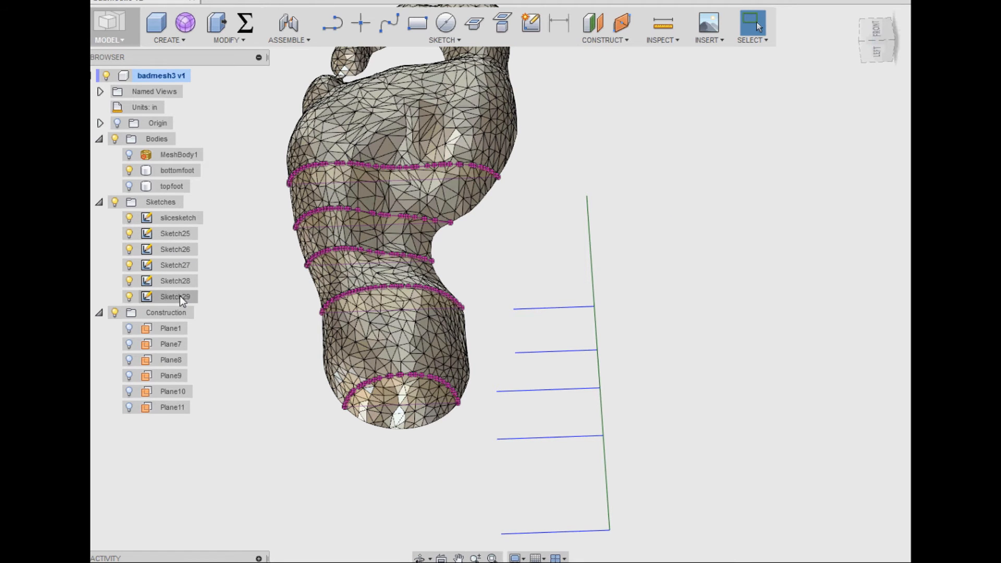
- Open the heel slice sketch, Sketch25, for editing and hide the bottomfoot body
double_click(178, 232)
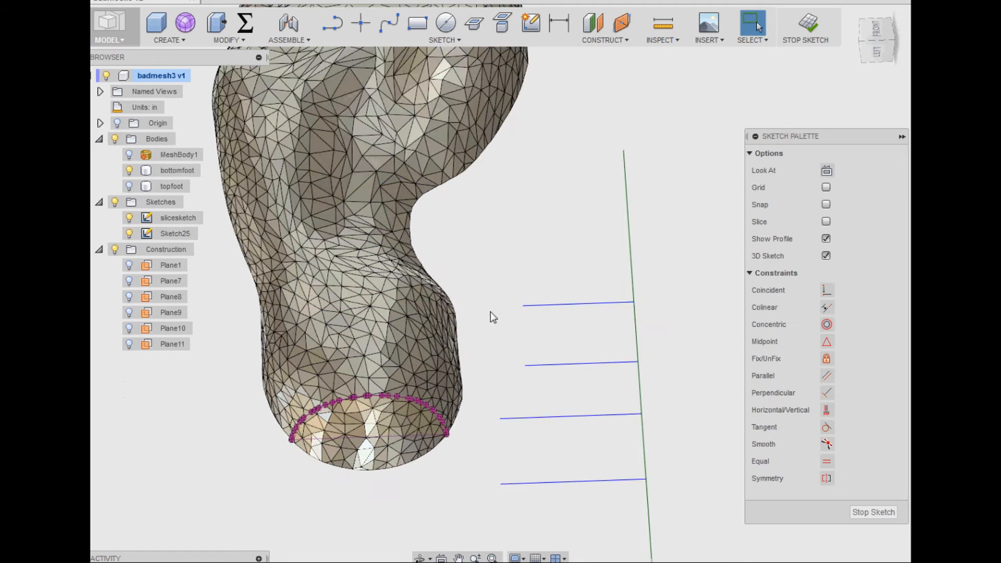
click(387, 24)
scroll(302, 492, up, 5)
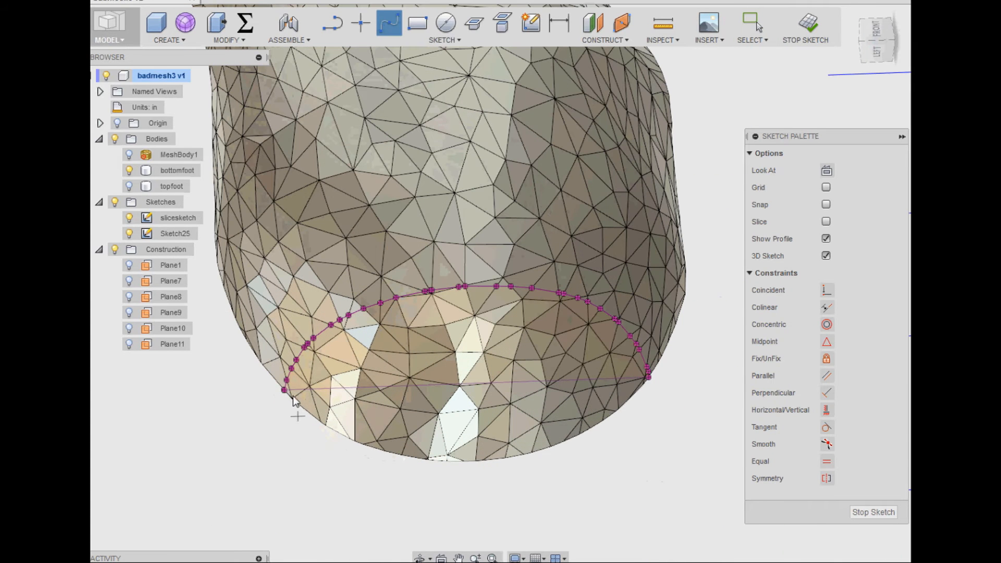
scroll(314, 385, up, 3)
click(127, 169)
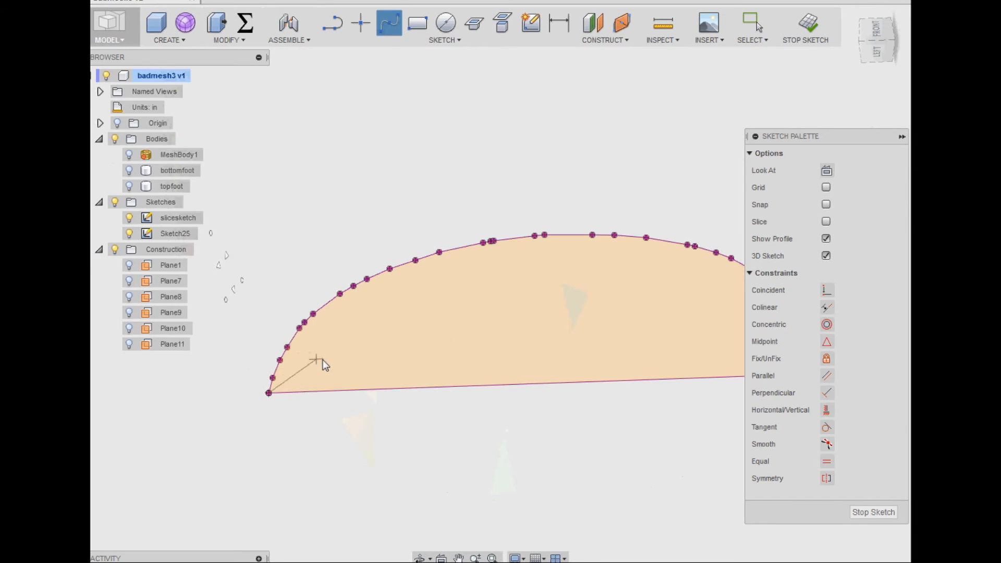
key(Escape)
click(129, 171)
- Draw a spline through the intersection points along the heel slice's curved edge, from one corner to the other, and finish the sketch
click(386, 27)
click(313, 314)
click(367, 279)
click(440, 253)
middle_drag(484, 295, 332, 301)
click(340, 247)
click(441, 241)
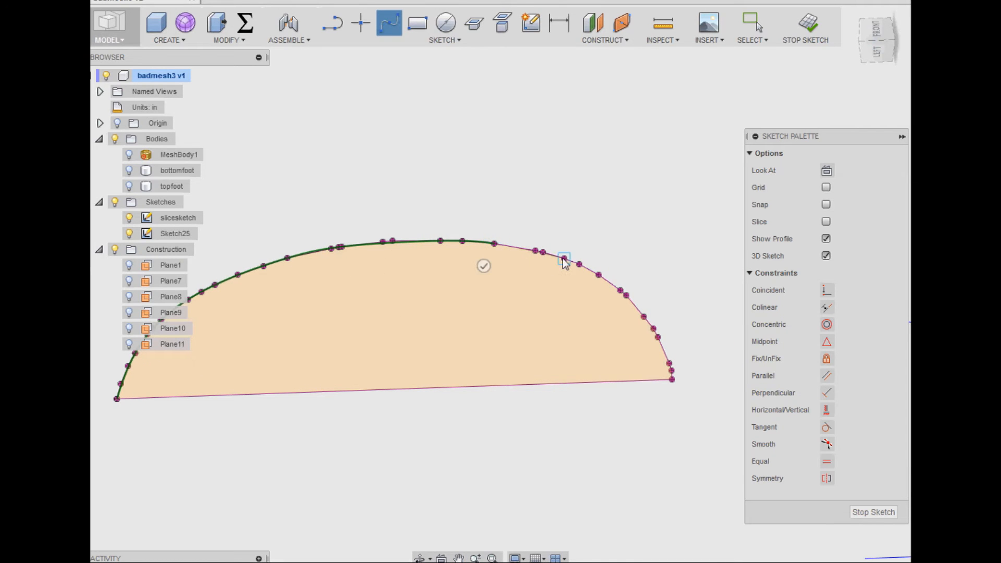
click(621, 290)
click(654, 328)
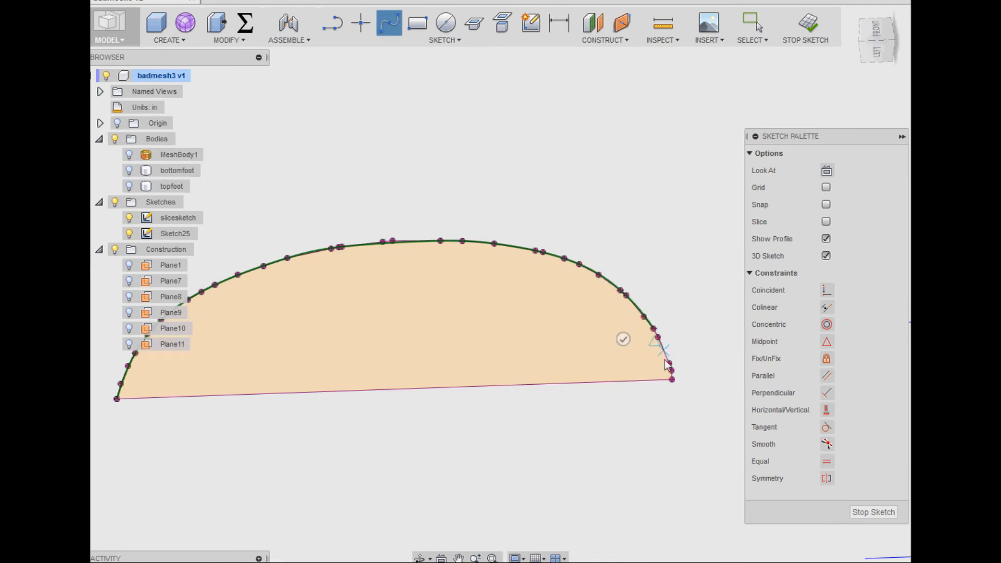
right_click(679, 389)
click(724, 396)
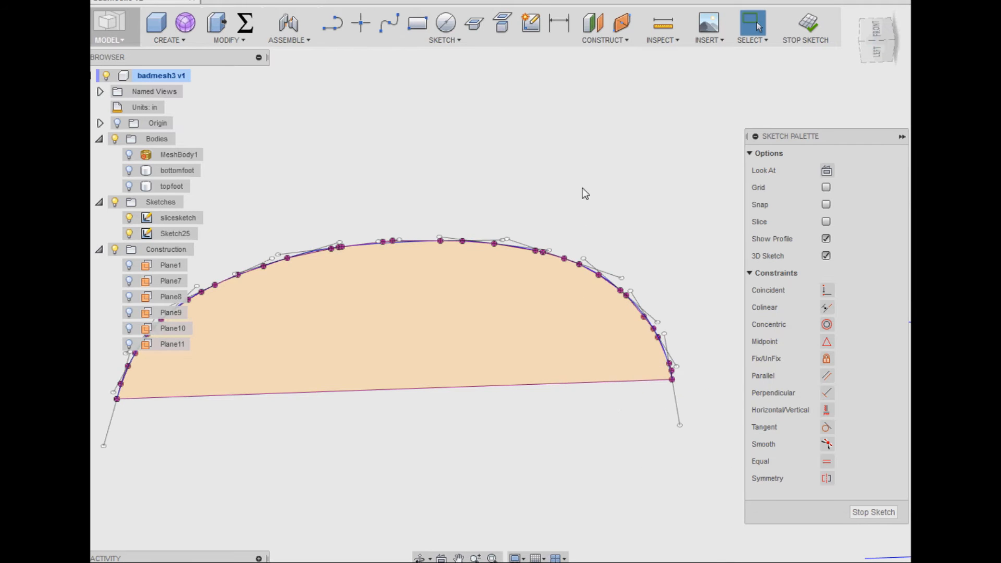
click(806, 24)
- Edit Sketch26 and draw a spline through its intersection points from the outer corner over the crest of the curved edge
scroll(324, 254, down, 5)
middle_drag(380, 155, 380, 296)
double_click(169, 250)
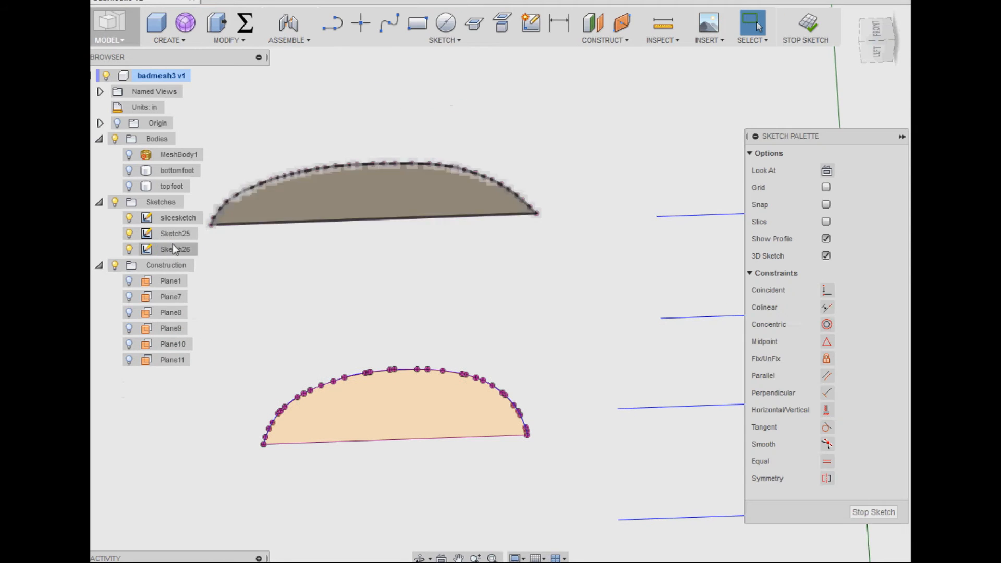
click(389, 23)
middle_drag(239, 250, 287, 279)
scroll(261, 274, up, 4)
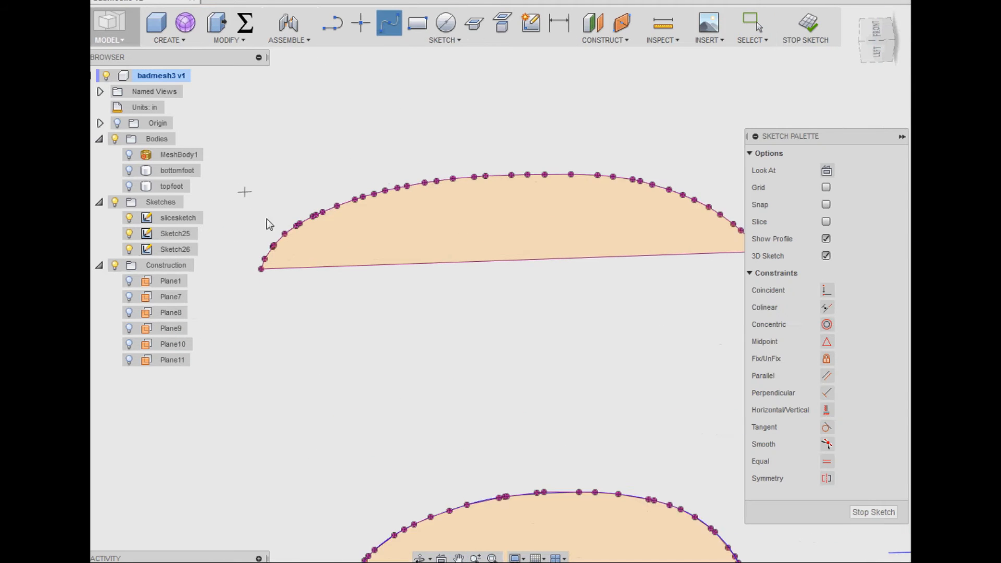
click(321, 215)
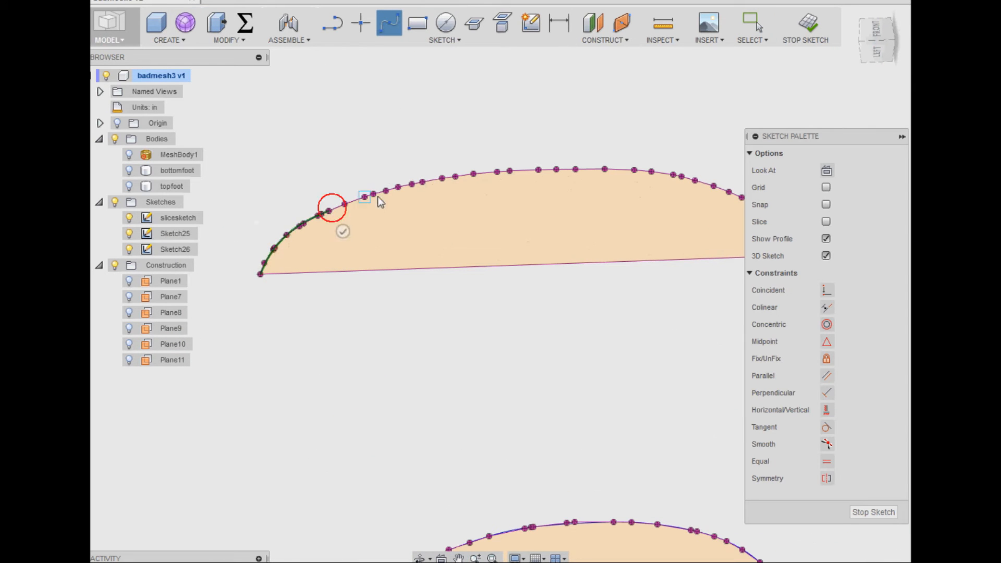
click(475, 174)
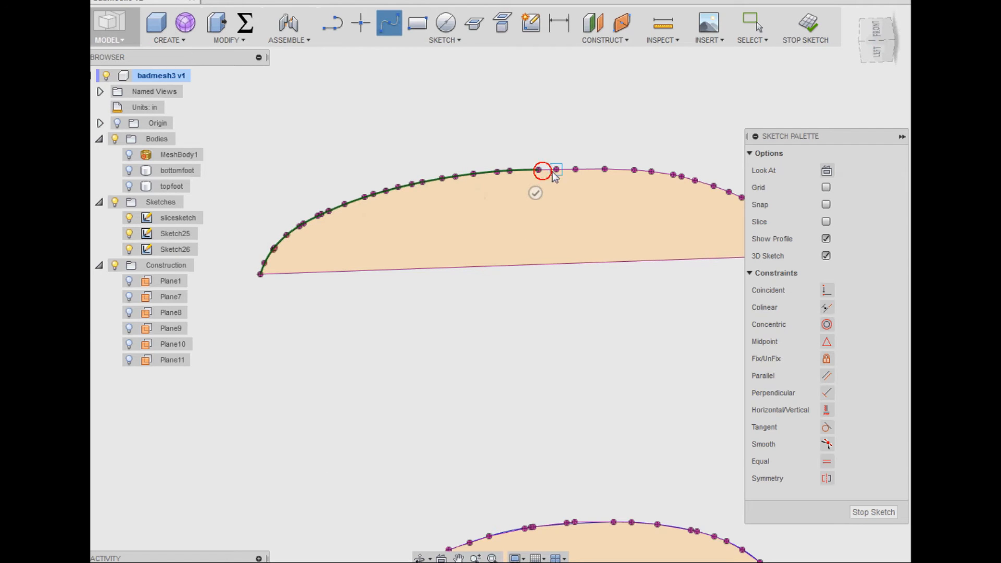
click(674, 177)
middle_drag(665, 198, 573, 190)
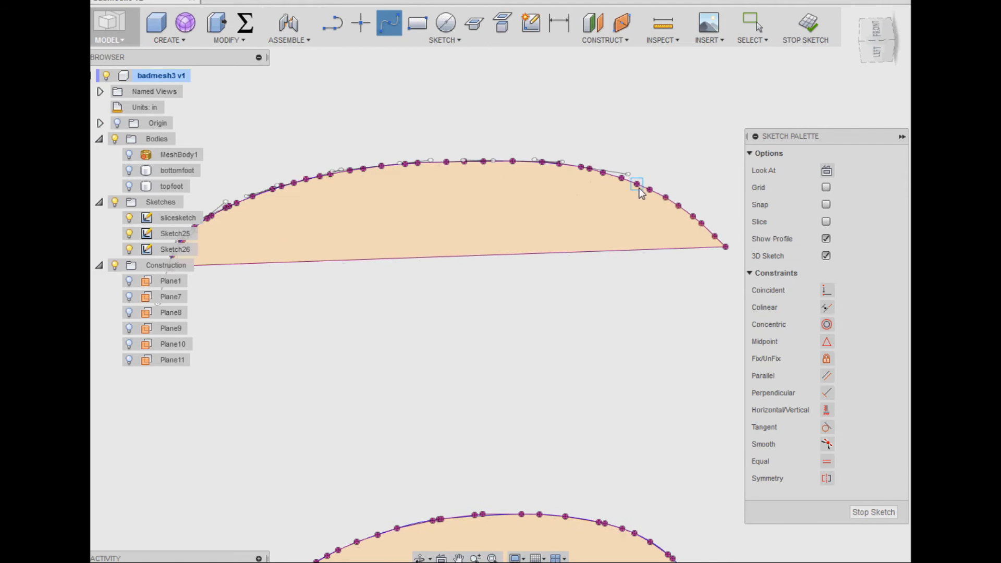
- Add a second spline along the remaining points of Sketch26's curved edge to its far corner, and finish the sketch
click(678, 205)
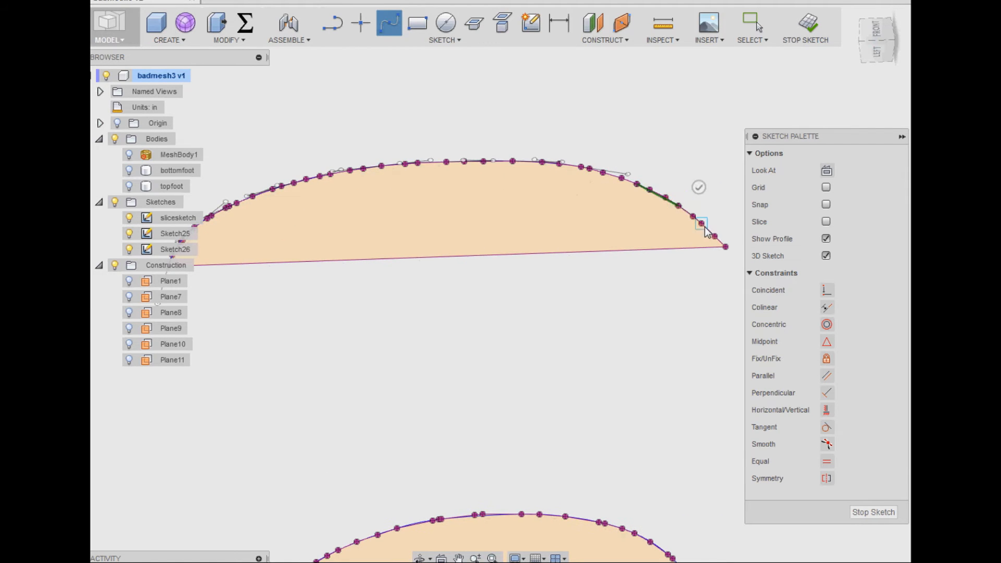
click(727, 248)
right_click(726, 248)
click(702, 303)
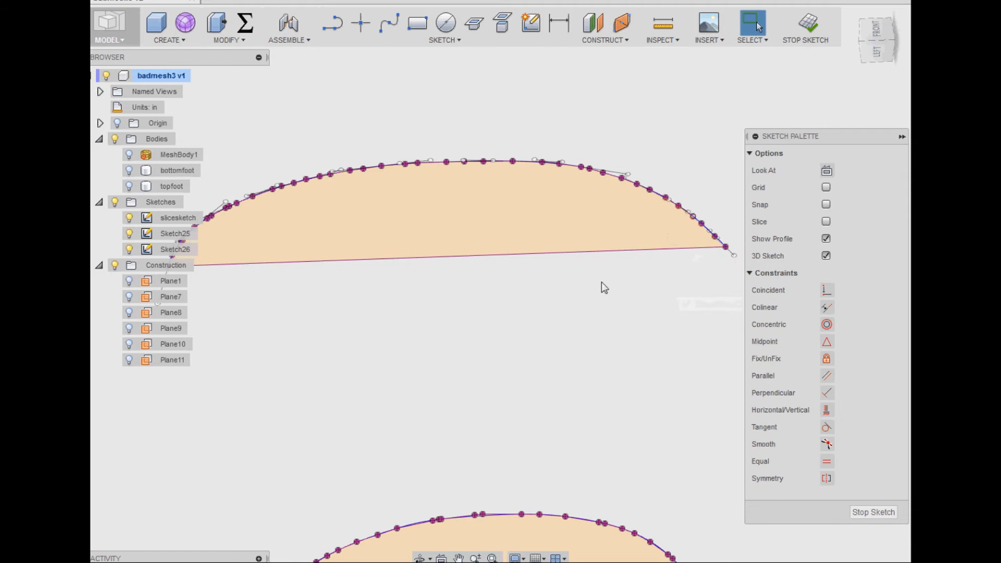
click(806, 24)
- Edit Sketch27 and draw a spline through its intersection points from the outer corner over the crest of the curved edge
middle_drag(461, 138, 629, 345)
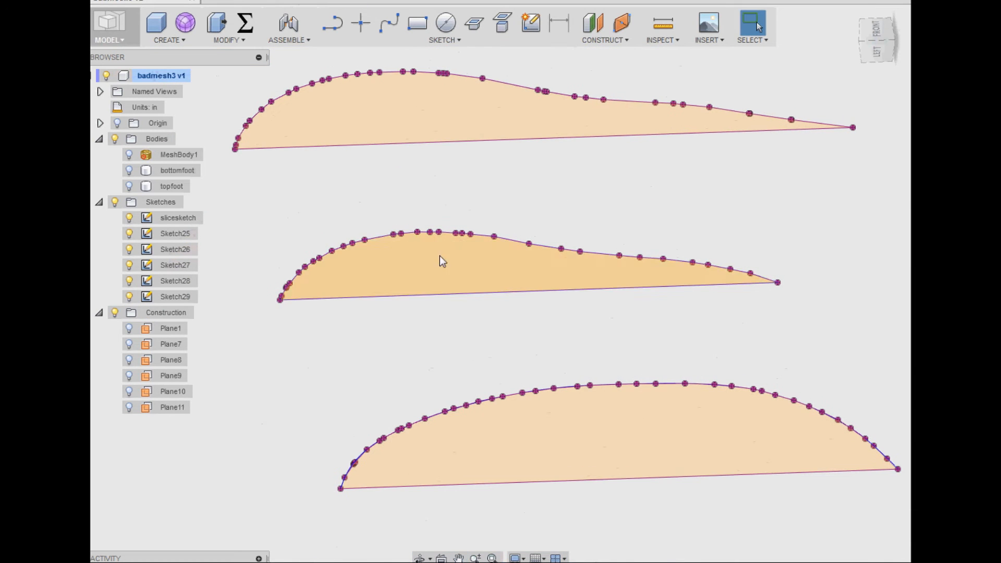
right_click(382, 237)
click(367, 308)
click(389, 23)
scroll(281, 308, up, 4)
click(364, 215)
click(459, 189)
click(527, 186)
click(610, 193)
click(663, 205)
- Continue the spline along Sketch27's tapering edge to its pointed arch-side corner, and finish the sketch
middle_drag(672, 224, 503, 237)
click(571, 228)
scroll(687, 222, down, 3)
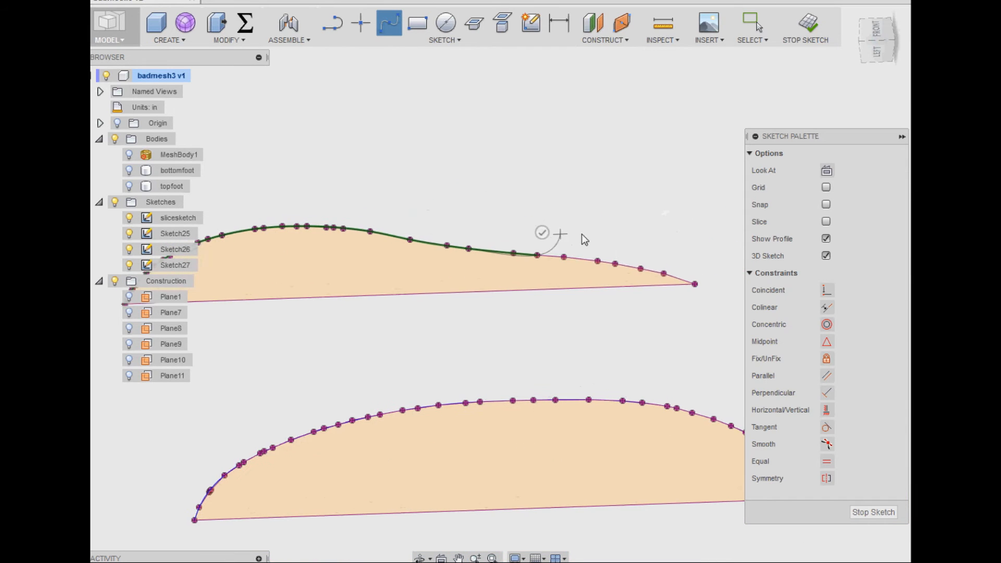
click(661, 272)
click(692, 284)
right_click(676, 246)
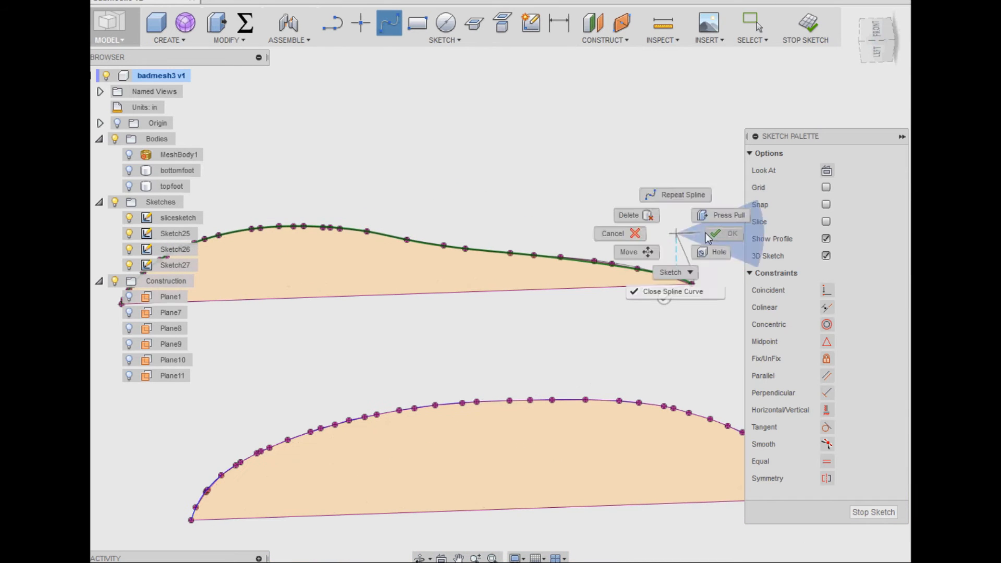
click(664, 273)
click(805, 26)
- Edit Sketch28 and draw a spline through its intersection points from the outer corner over the crest of the curved edge
middle_drag(443, 192, 653, 351)
click(387, 25)
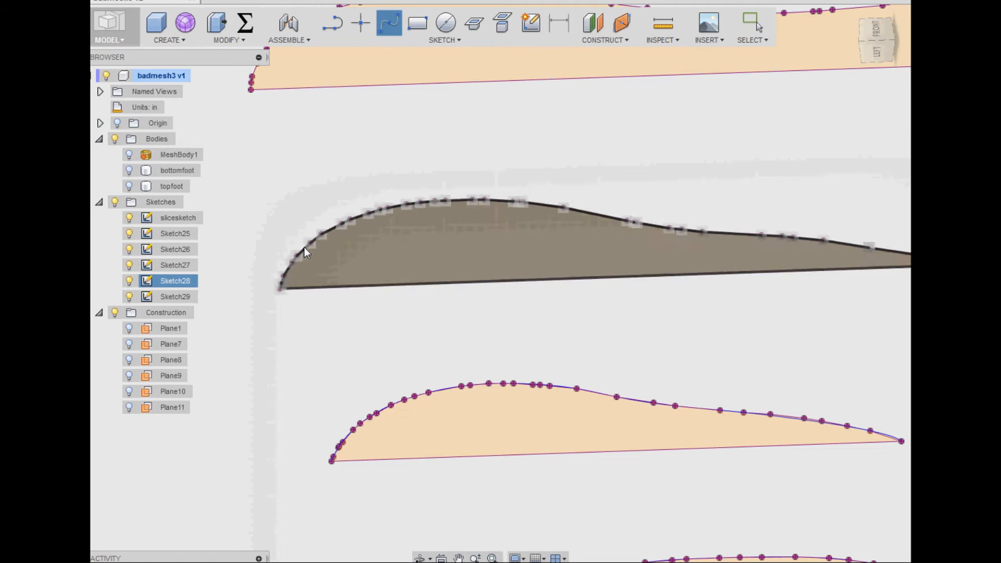
key(Escape)
right_click(305, 249)
click(290, 320)
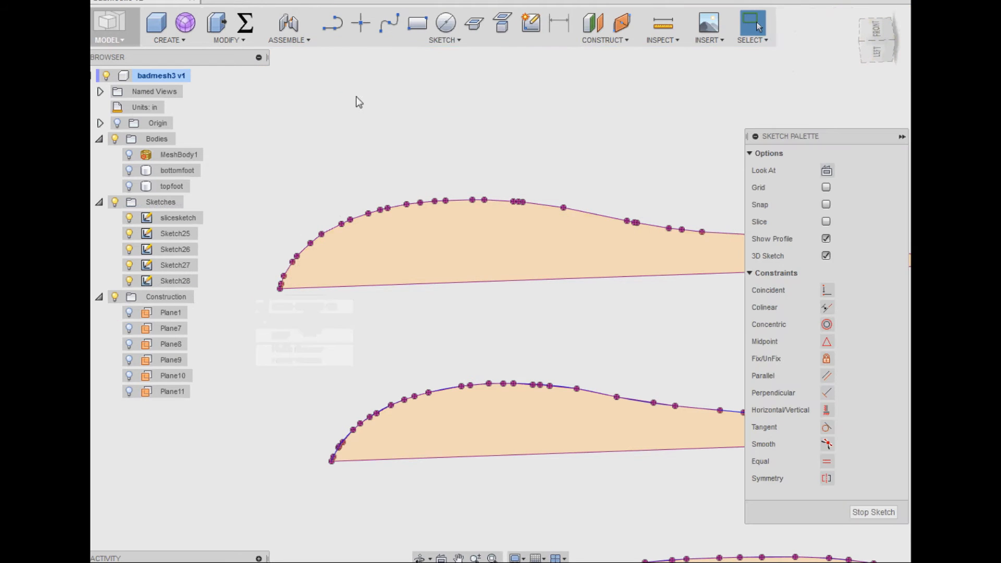
click(350, 218)
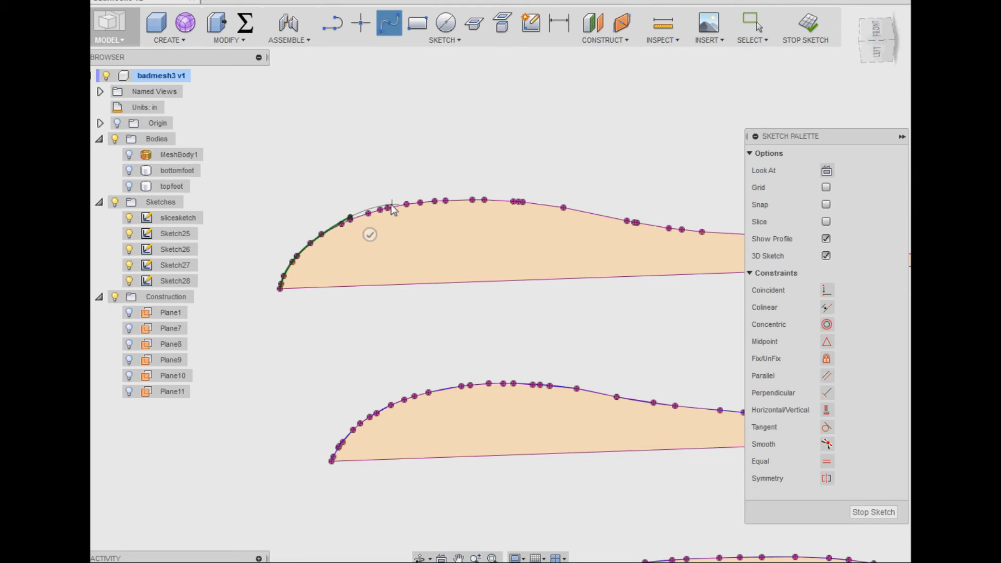
scroll(349, 210, up, 2)
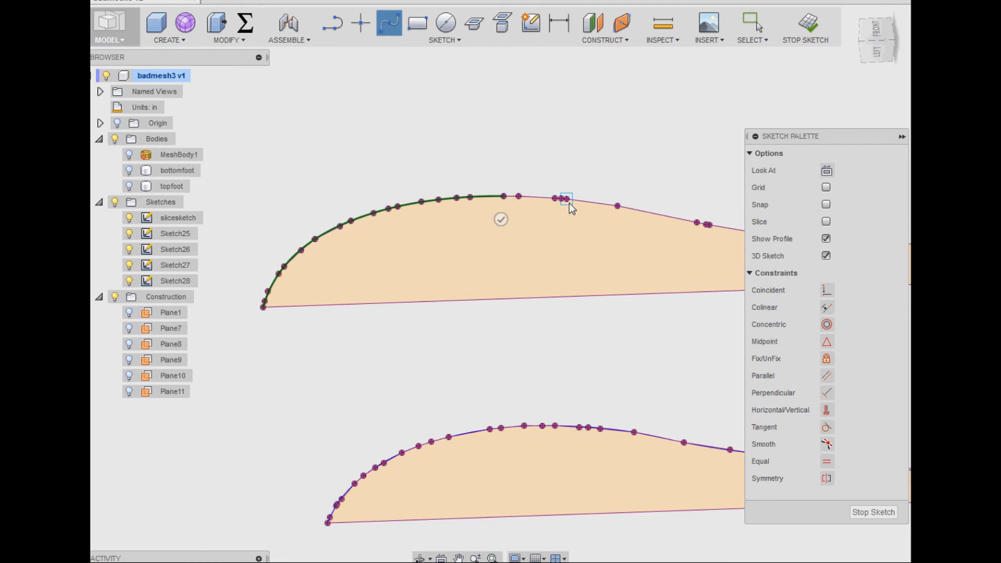
click(618, 206)
- Extend the spline along Sketch28's sloping edge to its pointed arch-side corner, and finish the sketch
middle_drag(631, 182, 321, 152)
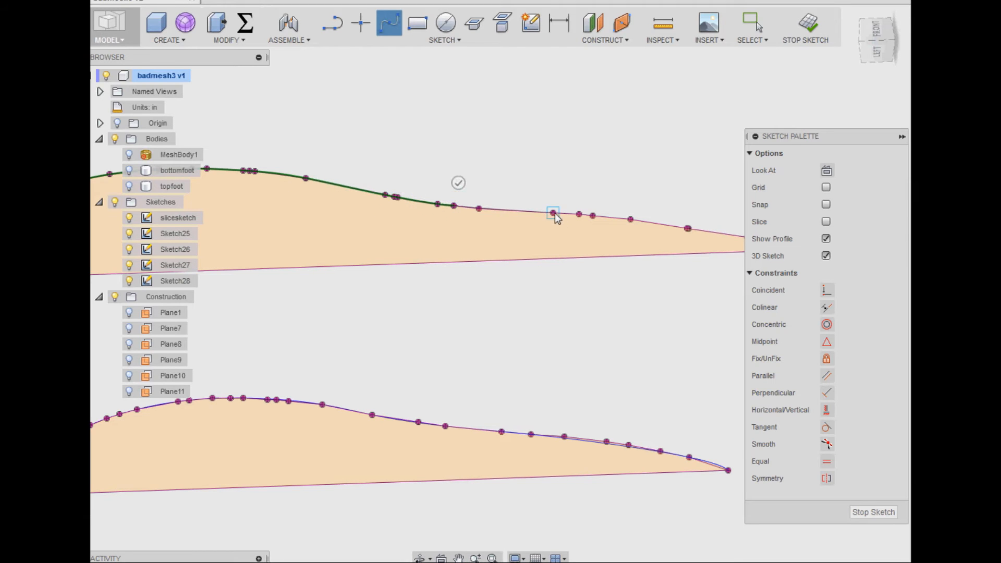
click(687, 228)
middle_drag(687, 228, 476, 147)
click(518, 176)
click(608, 187)
right_click(613, 187)
click(652, 186)
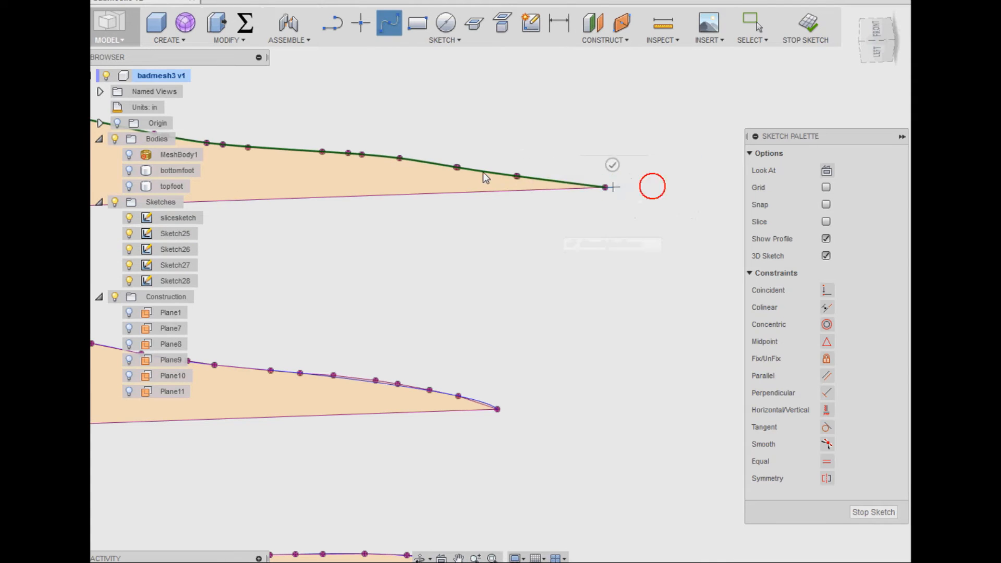
click(806, 26)
- Edit Sketch29 and draw a spline through its intersection points from the outer corner over the first crest
mouse_move(467, 180)
middle_down()
mouse_move(579, 304)
mouse_move(738, 423)
middle_up()
middle_drag(445, 299, 636, 342)
click(155, 82)
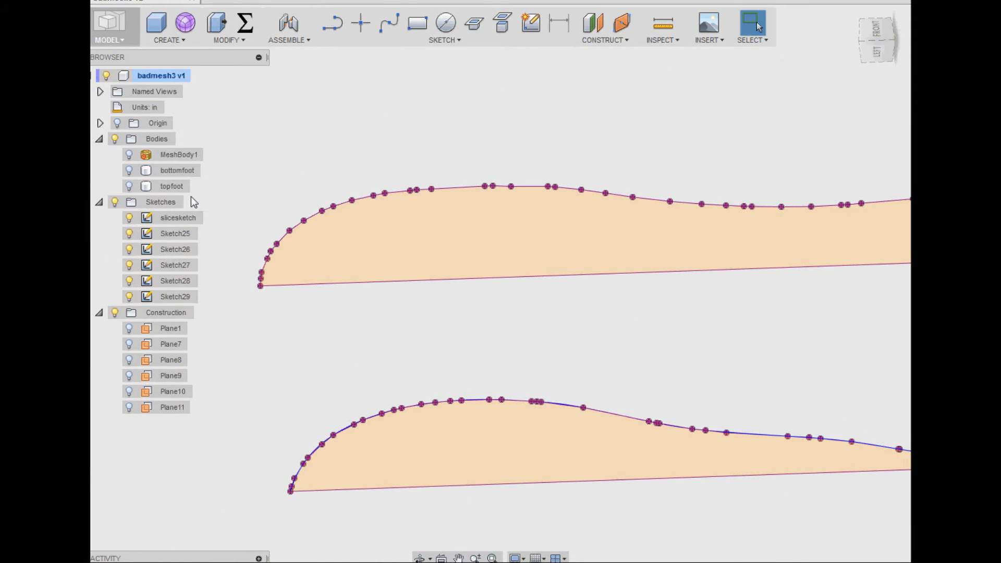
right_click(341, 206)
click(348, 279)
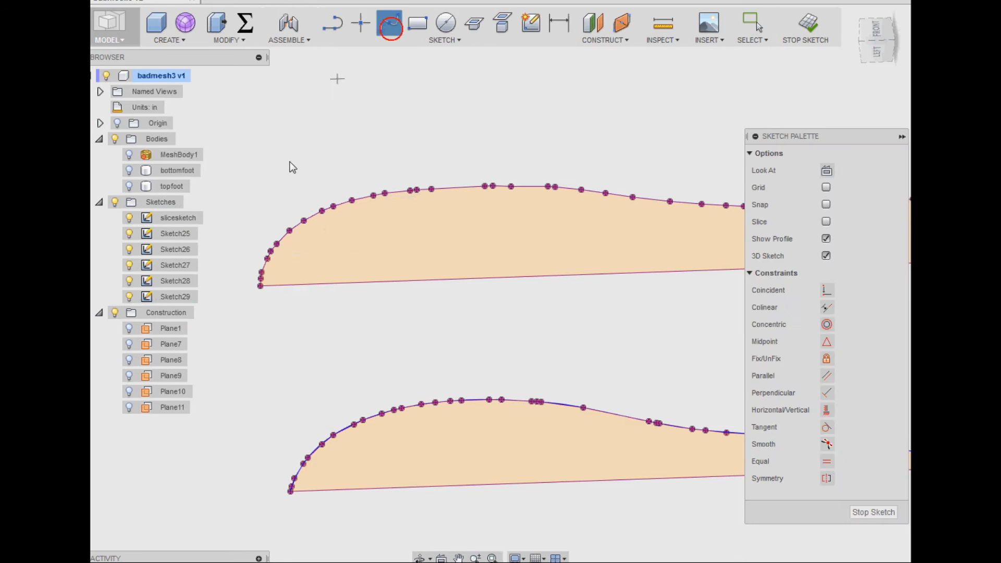
click(260, 285)
click(290, 231)
click(327, 208)
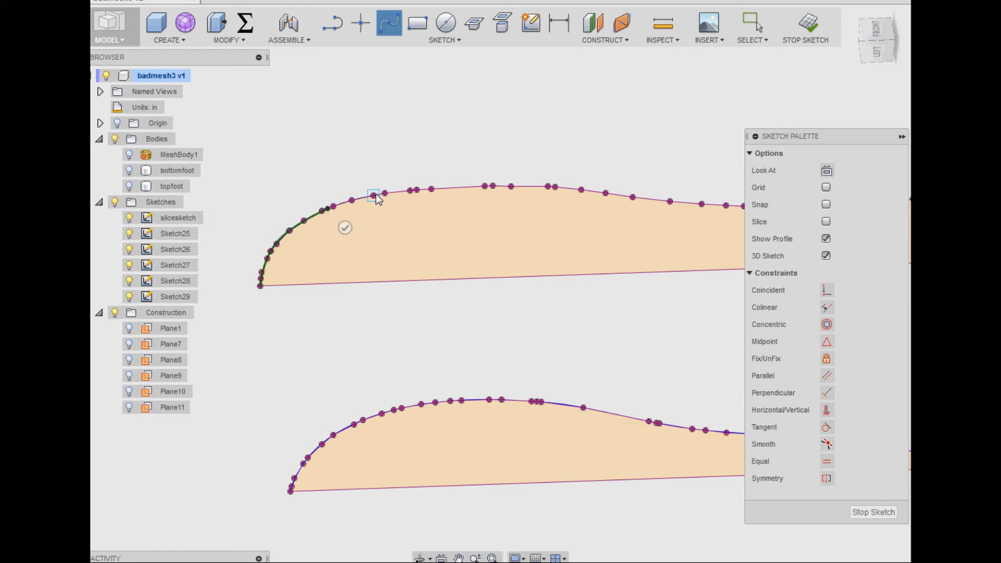
click(431, 189)
click(493, 186)
click(548, 186)
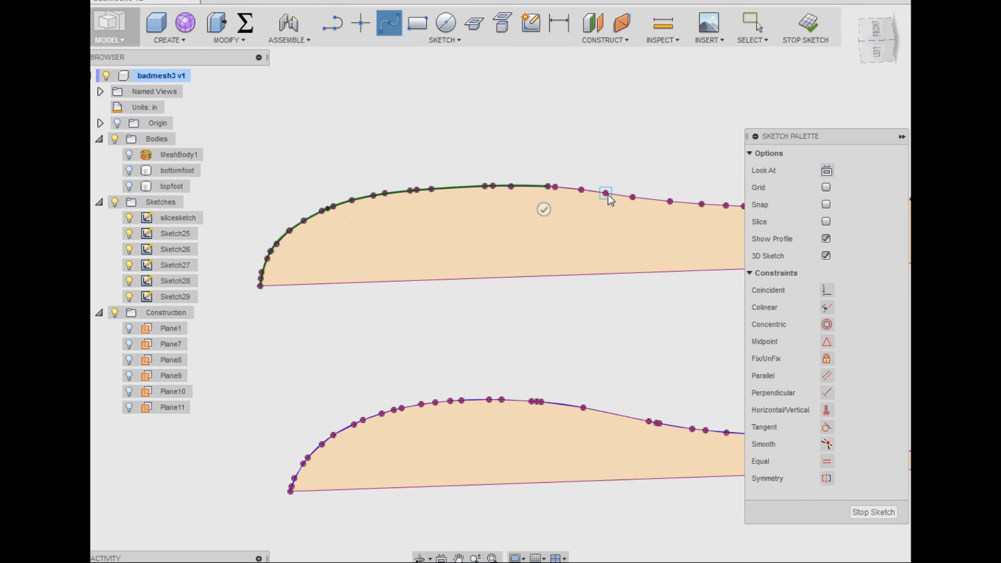
- Continue Sketch29's spline through the points along the shallow dip in the middle of the curved edge
click(670, 201)
middle_drag(671, 220, 481, 244)
click(536, 231)
click(592, 231)
click(653, 230)
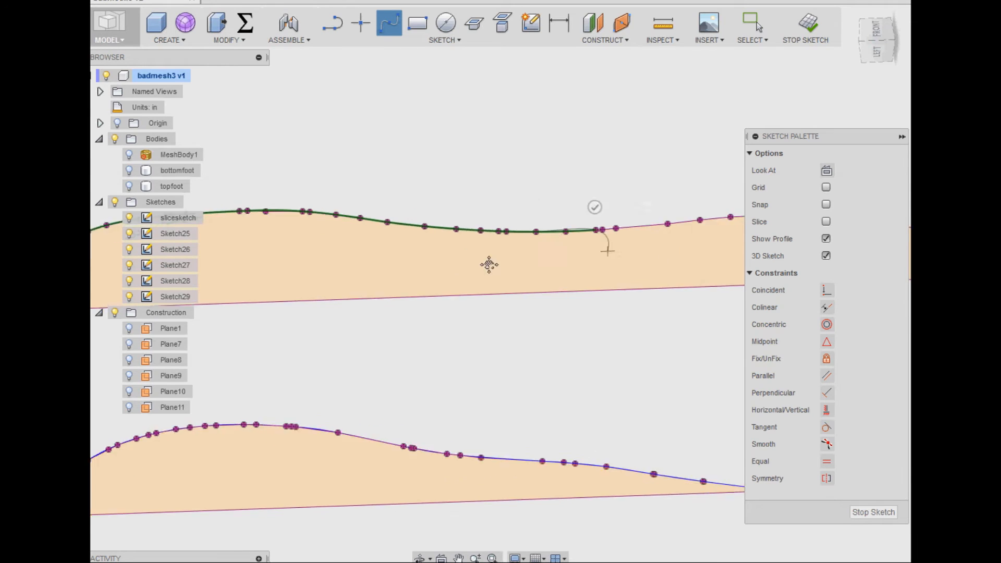
middle_drag(660, 247, 433, 266)
click(576, 235)
- Carry Sketch29's spline over the second crest down to its far corner, and finish the sketch
click(652, 235)
middle_drag(664, 253, 577, 254)
click(600, 257)
click(653, 294)
right_click(652, 293)
click(685, 298)
middle_drag(431, 188, 636, 293)
scroll(534, 262, down, 4)
click(806, 26)
scroll(459, 192, down, 2)
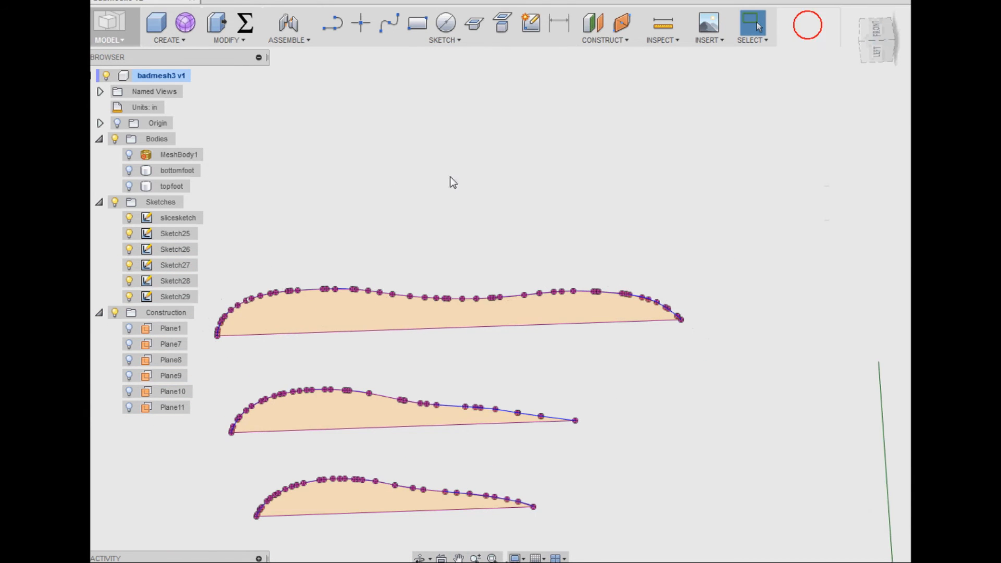
middle_drag(511, 180, 529, 107)
middle_drag(655, 511, 663, 386)
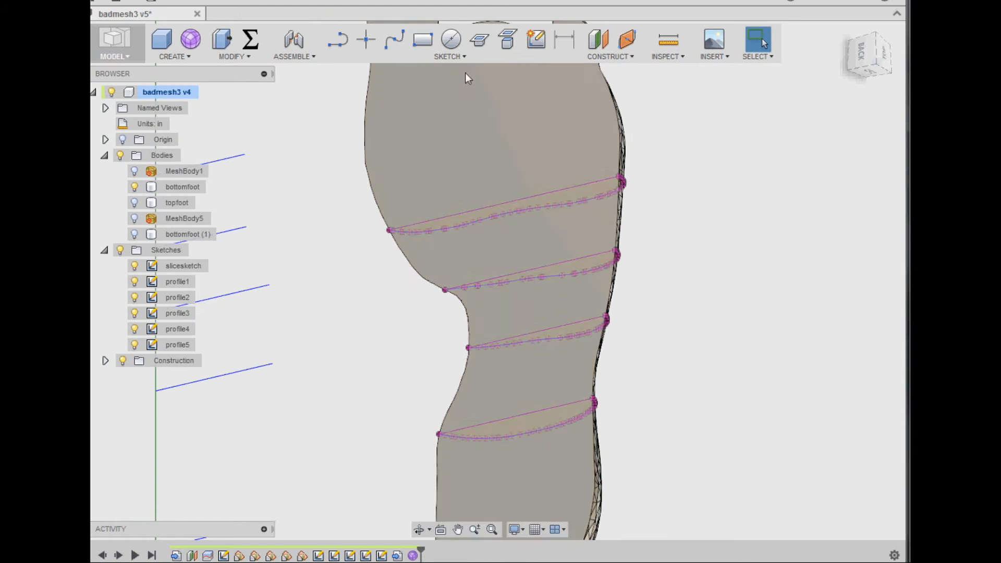
- Start a new sketch on the flat face of the bottomfoot body, and hide that body
click(538, 46)
click(134, 187)
click(135, 187)
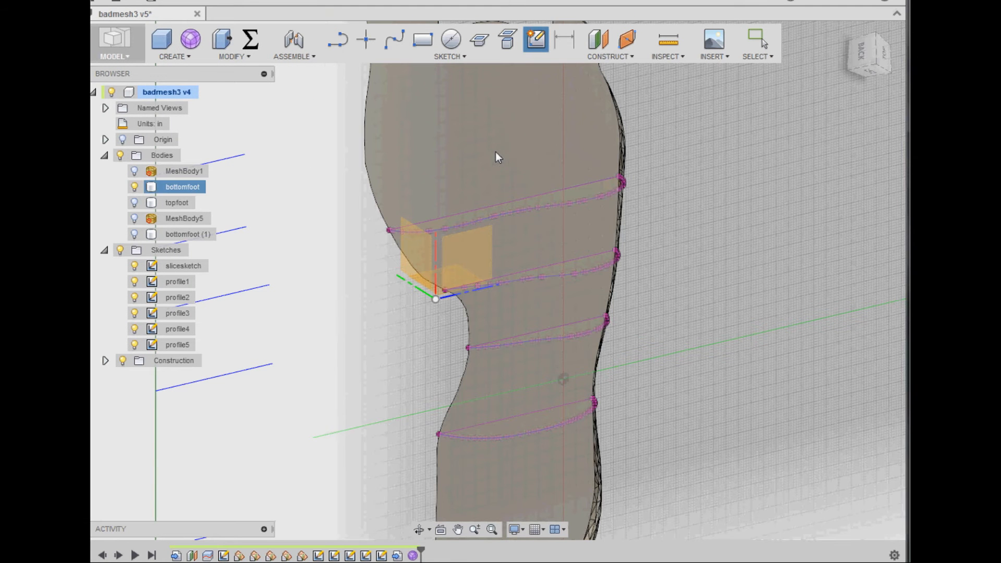
click(567, 119)
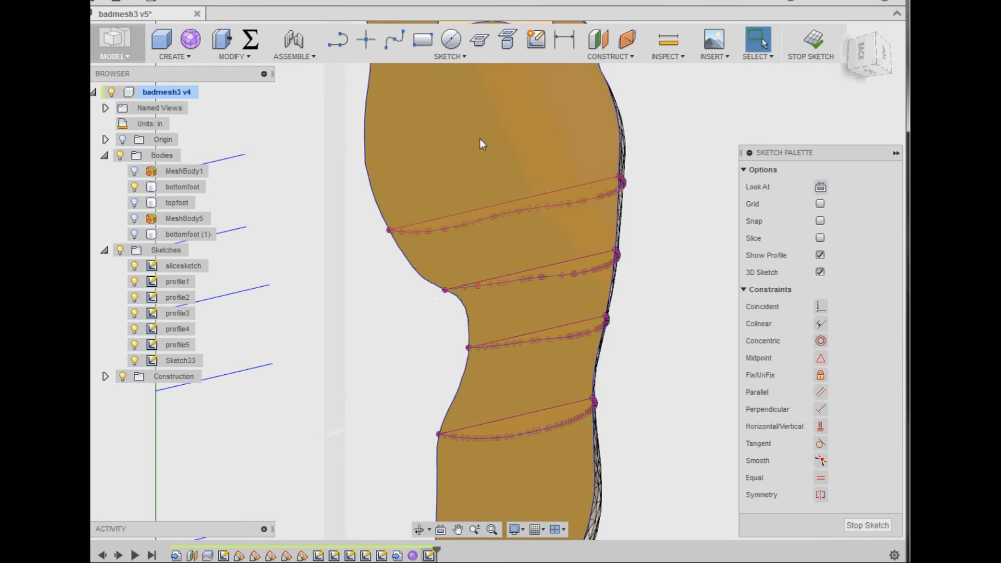
click(134, 186)
- Hide the sketches profile2 to profile5 so that only profile1 is displayed with the foot outline
shift+middle_drag(420, 333, 383, 399)
scroll(390, 430, up, 3)
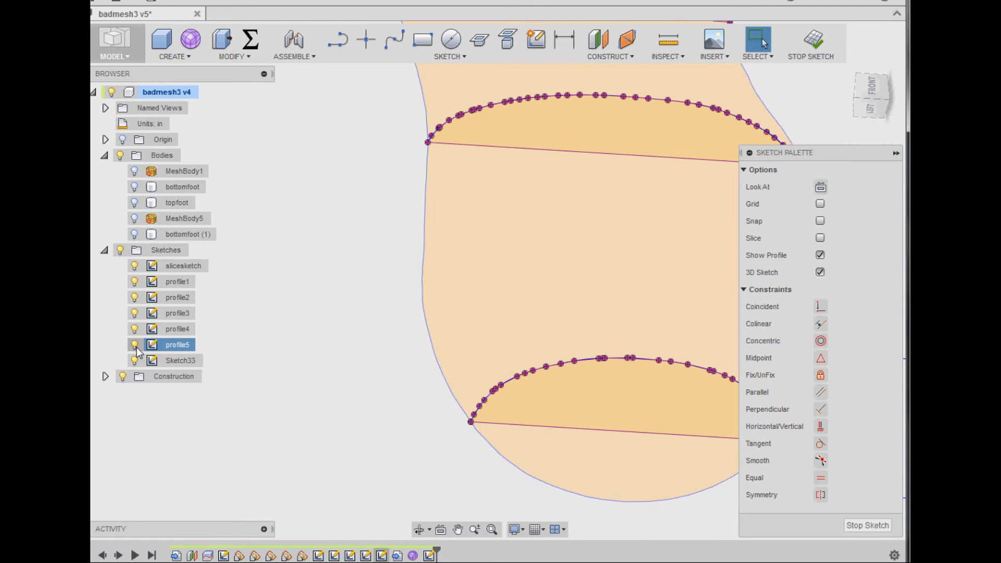
click(135, 282)
click(135, 297)
click(135, 313)
click(134, 330)
click(135, 283)
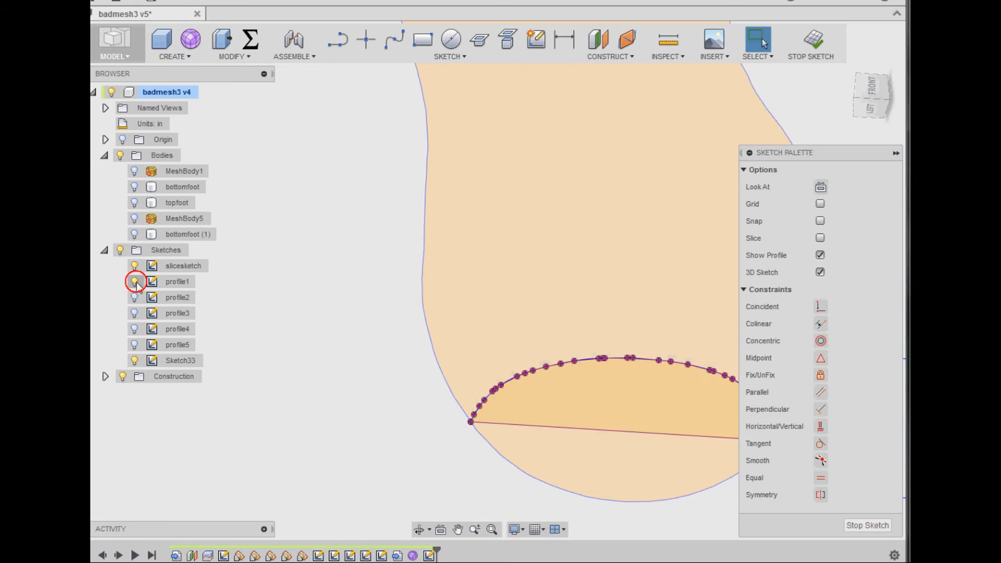
- Use Intersect to add points where profile1's spline meets the new sketch's plane
click(481, 44)
click(676, 70)
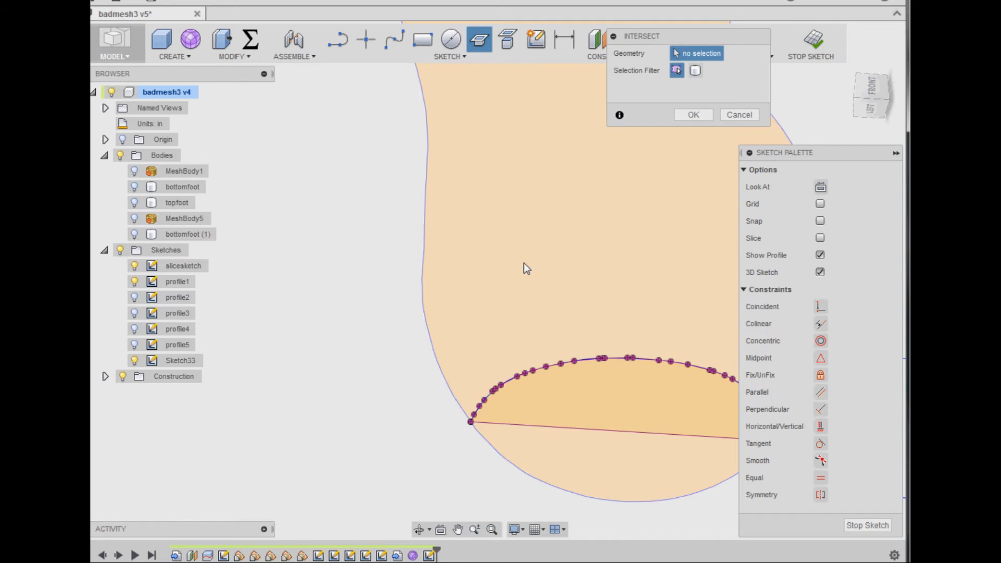
middle_drag(529, 261, 399, 354)
click(687, 117)
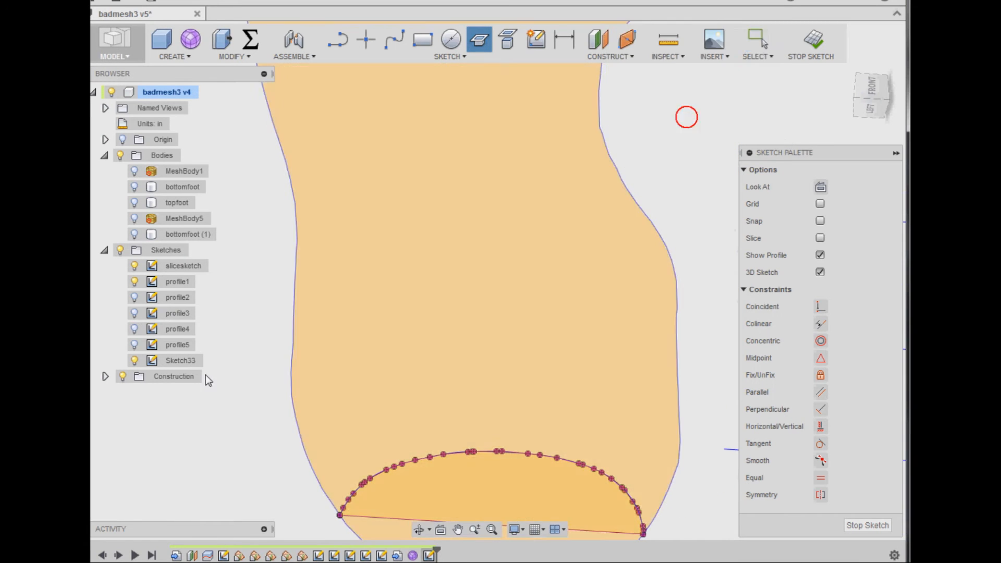
- Show profile2 and intersect its spline with the new sketch's plane
click(134, 297)
middle_drag(318, 191, 299, 290)
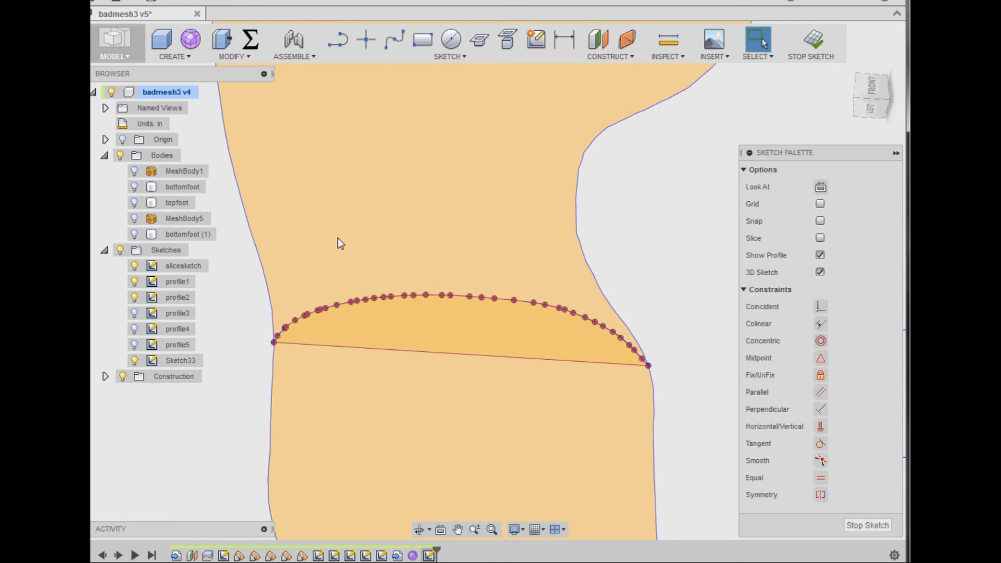
right_click(341, 199)
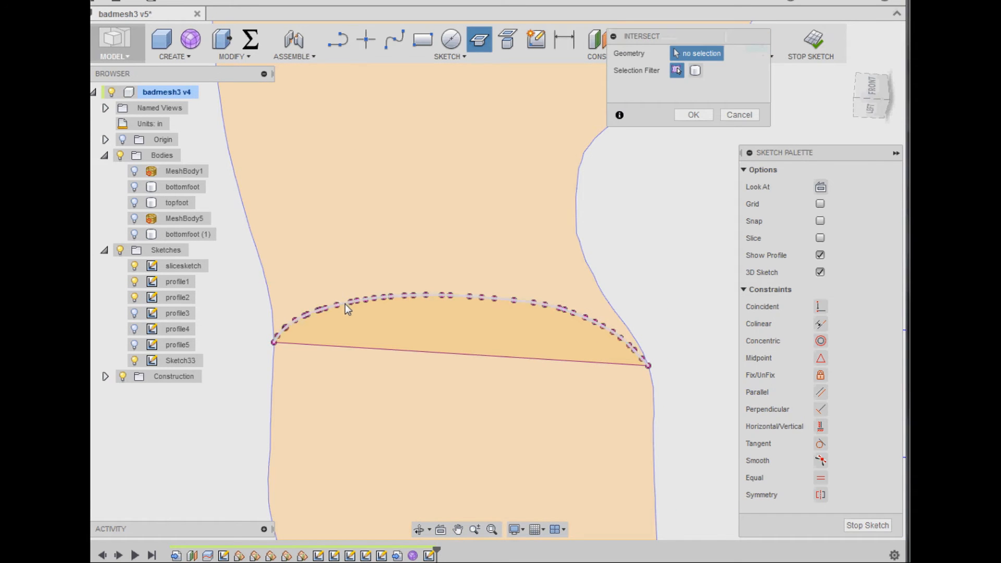
click(343, 305)
click(697, 115)
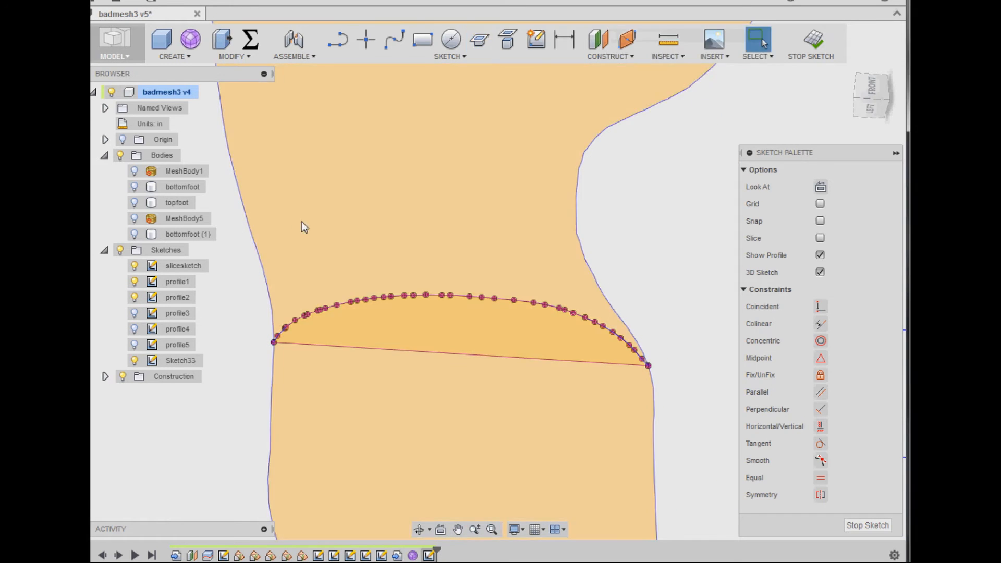
- Show profile3 and intersect its spline with the new sketch's plane
click(137, 314)
middle_drag(311, 236, 326, 360)
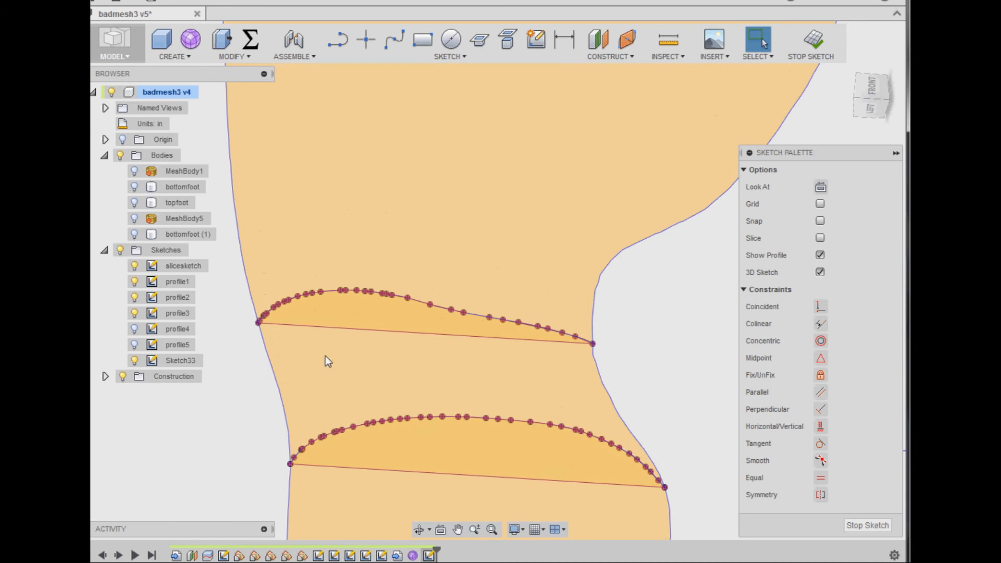
right_click(308, 203)
click(309, 162)
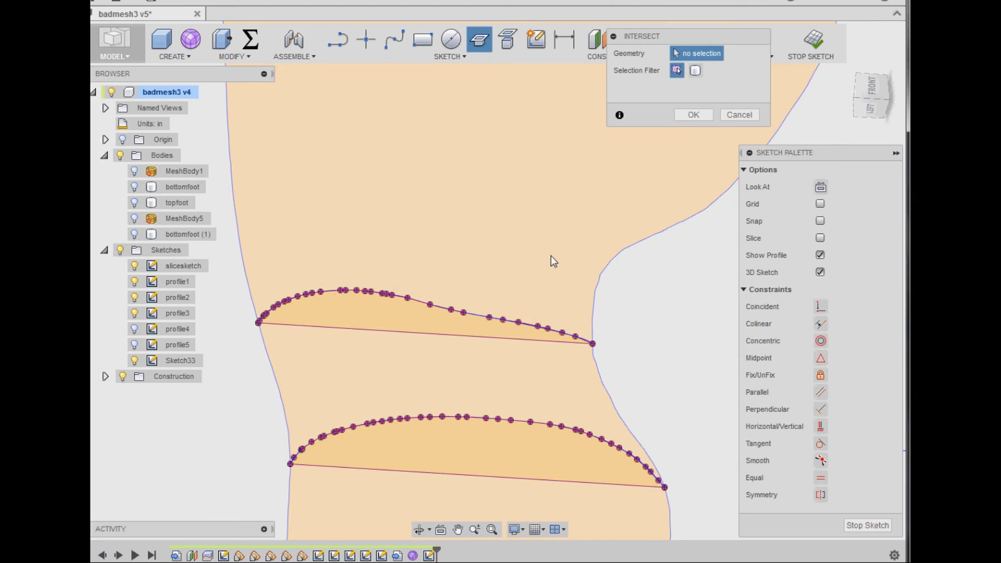
scroll(608, 232, up, 2)
click(691, 116)
- Show profile4 and intersect its spline with the new sketch's plane
click(135, 314)
middle_drag(292, 275, 419, 284)
click(135, 314)
middle_drag(331, 223, 332, 272)
right_click(420, 109)
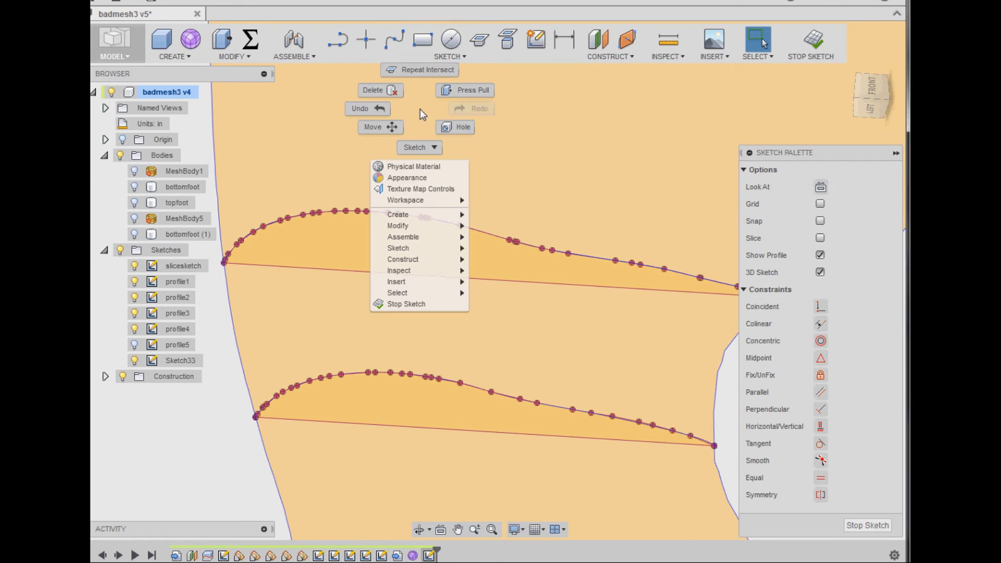
click(418, 67)
click(691, 118)
- Show profile5 and intersect its spline with the new sketch's plane
middle_drag(515, 126, 544, 283)
click(133, 345)
right_click(324, 96)
click(338, 63)
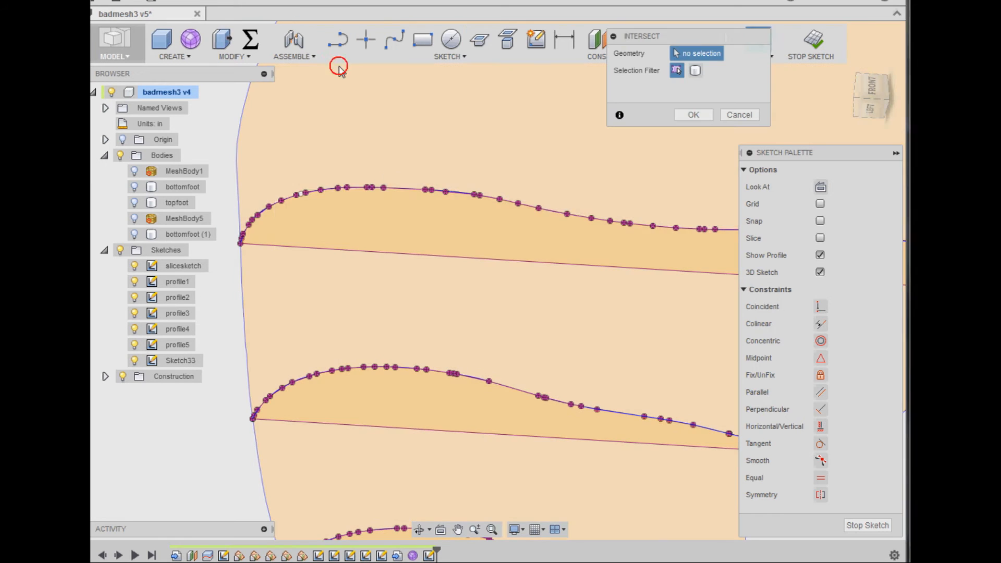
click(687, 118)
- Hide slicesketch and the five profile sketches, leaving only the outline sketch displayed
click(134, 267)
click(134, 282)
click(135, 297)
click(136, 312)
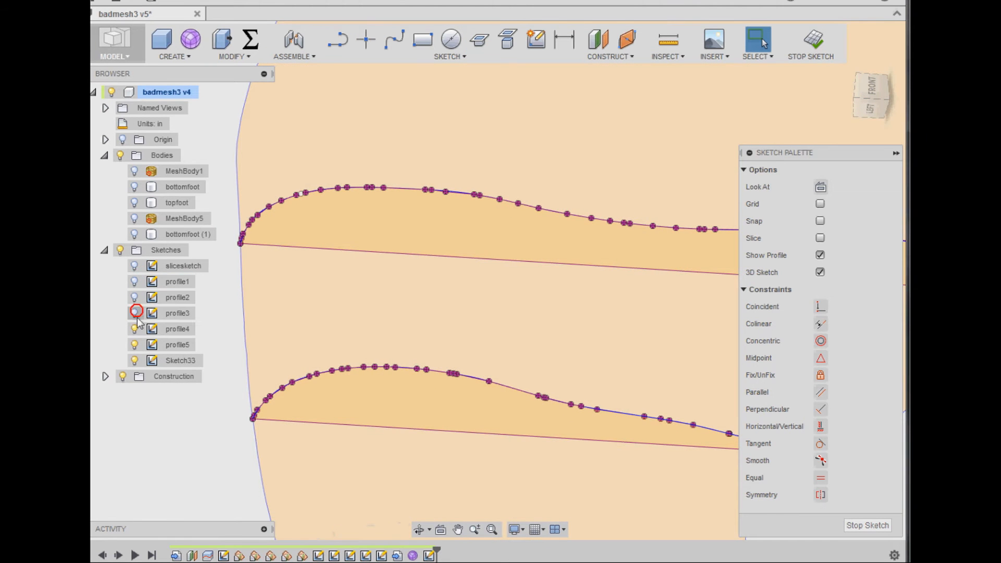
click(134, 328)
click(134, 344)
- Start a spline at profile1's intersection point near the heel and run it along the outer side of the foot outline toward profile2's point
scroll(385, 334, down, 5)
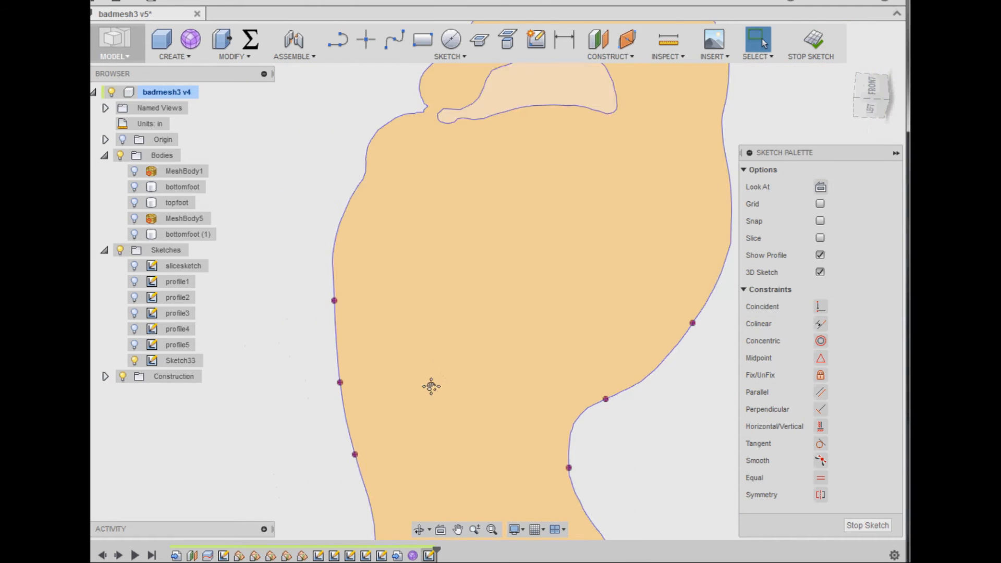
middle_drag(433, 392, 423, 239)
click(395, 39)
scroll(409, 344, up, 2)
scroll(409, 443, down, 3)
scroll(412, 461, up, 1)
scroll(394, 462, up, 2)
click(357, 395)
click(330, 198)
click(333, 122)
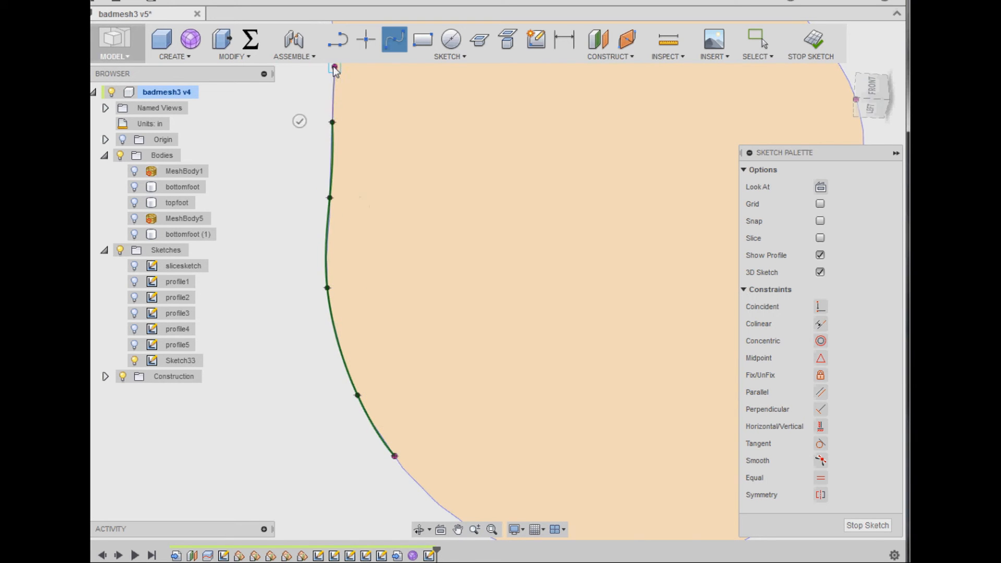
- Continue the spline along the outer side of the foot outline through the intersection points of profile2, profile3 and profile4
middle_drag(348, 91, 394, 365)
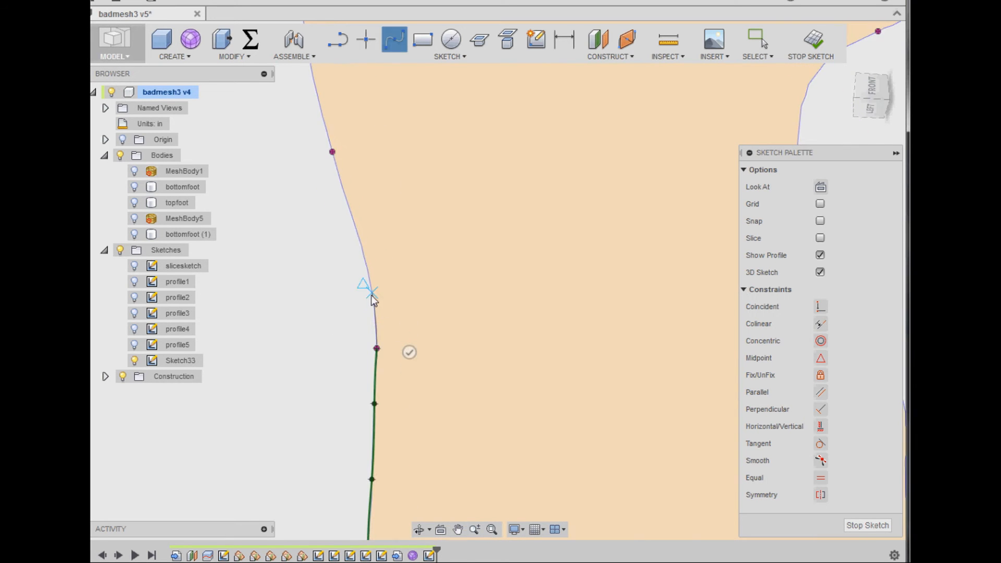
click(332, 152)
middle_drag(333, 153, 384, 319)
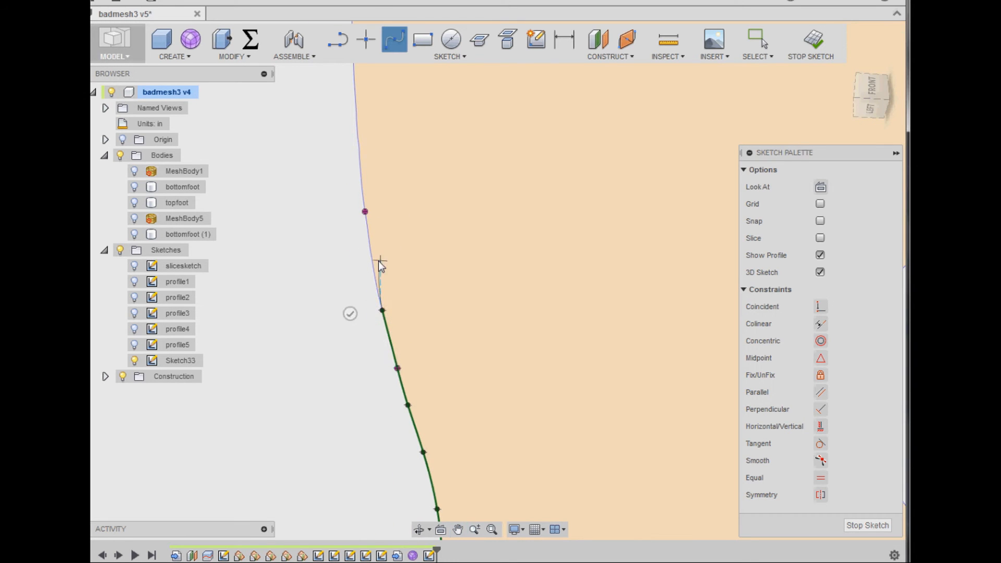
click(365, 212)
mouse_move(365, 215)
middle_down()
mouse_move(405, 246)
mouse_move(409, 336)
middle_up()
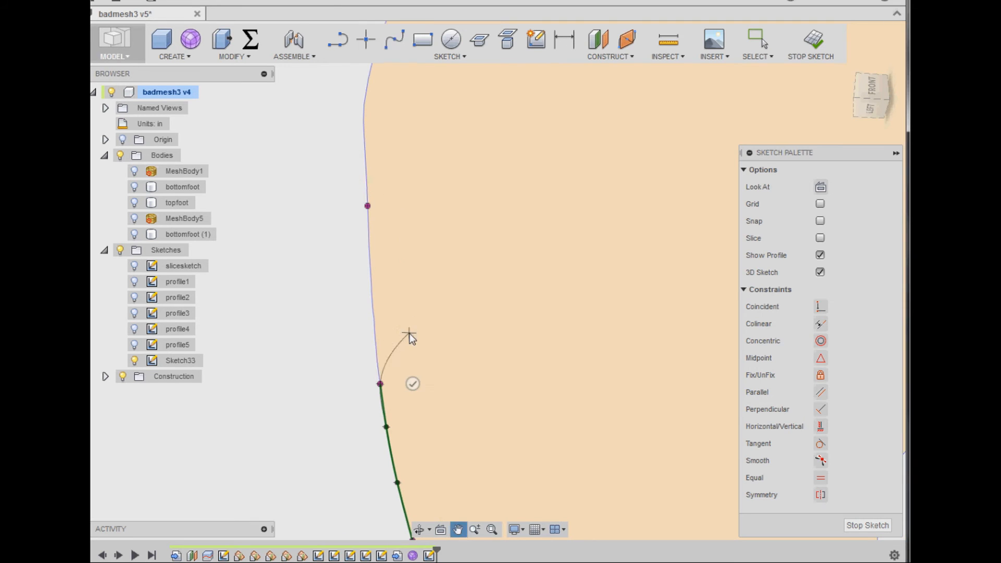
- Carry the outer-side spline along the outline to profile5's intersection point and finish it there
click(370, 257)
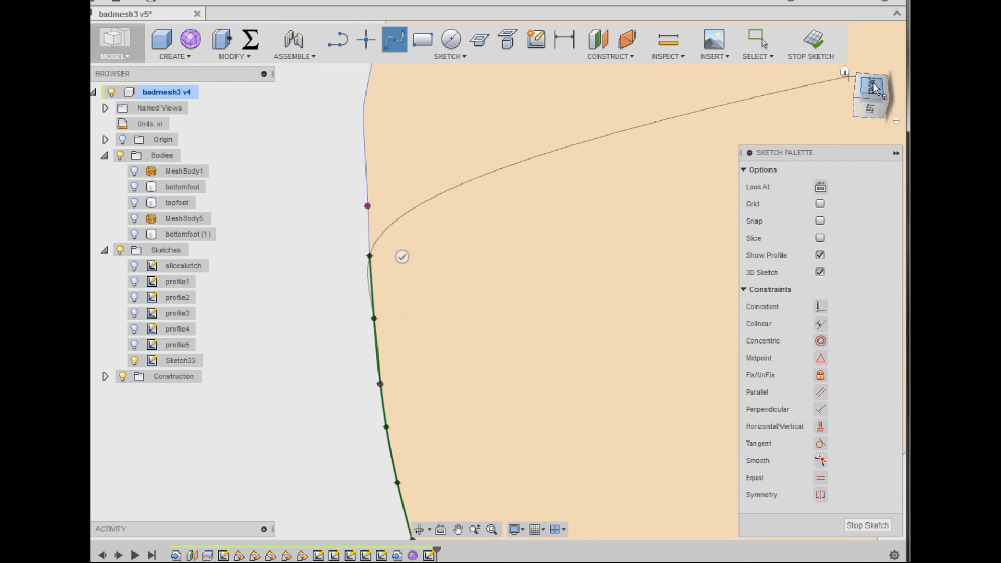
click(866, 84)
click(366, 210)
scroll(459, 331, down, 5)
right_click(454, 316)
click(498, 318)
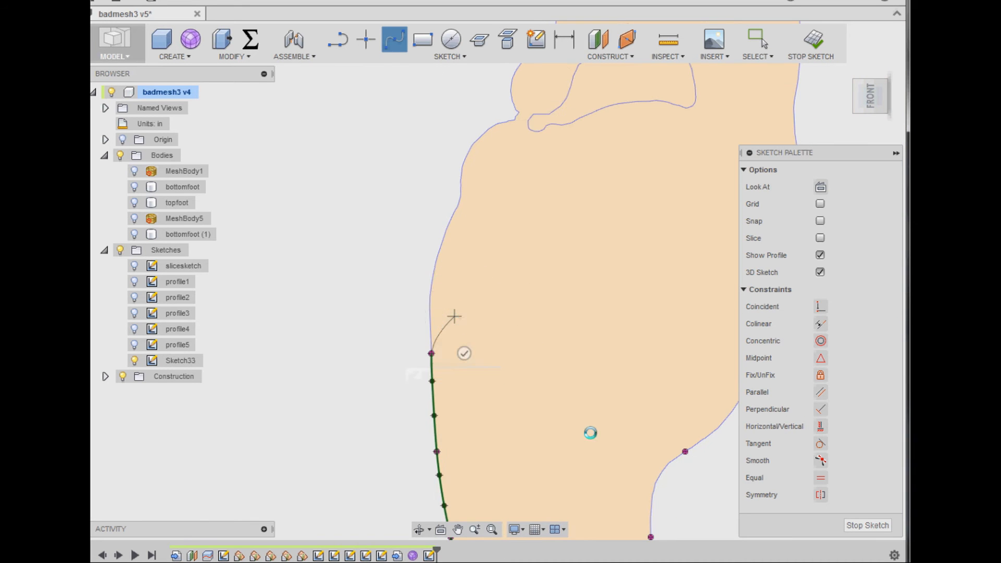
mouse_move(601, 398)
middle_down()
mouse_move(433, 155)
mouse_move(424, 103)
middle_up()
middle_drag(473, 449, 456, 335)
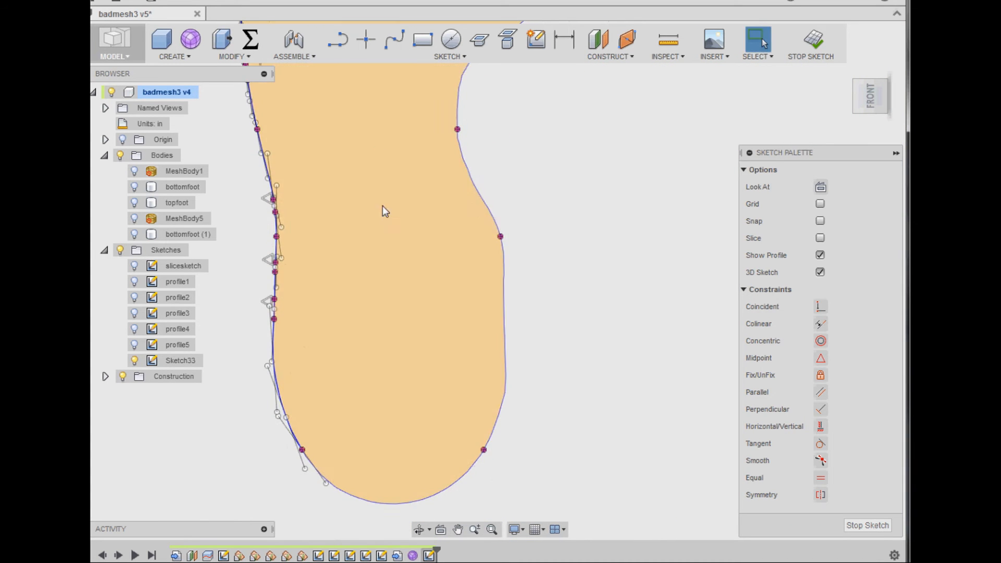
key(l)
scroll(476, 464, up, 3)
click(489, 439)
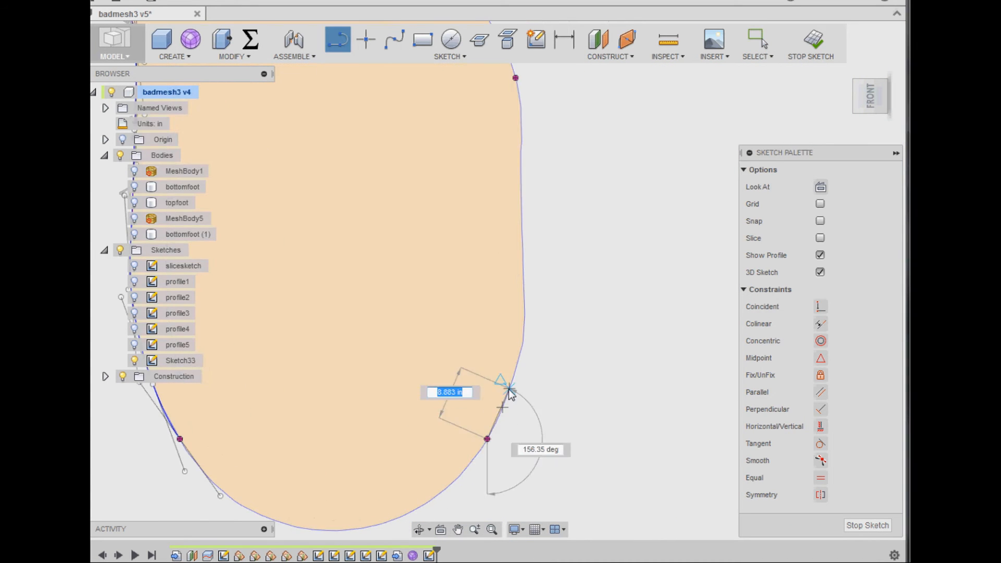
click(509, 390)
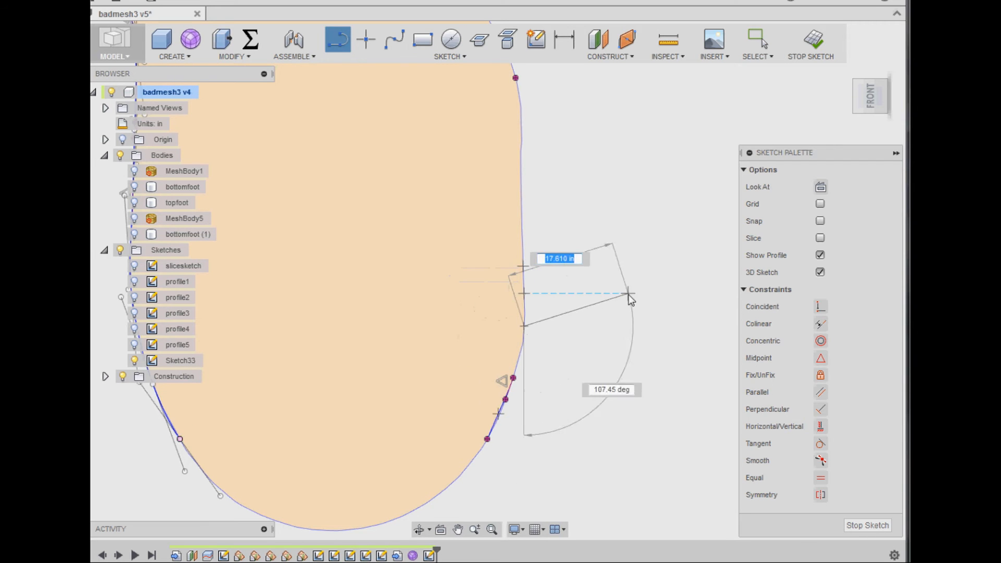
key(Escape)
key(ctrl+z)
- Start a spline at profile1's inner intersection point near the heel and run it along the outline to profile2's inner point
click(395, 40)
click(487, 439)
click(512, 377)
click(524, 294)
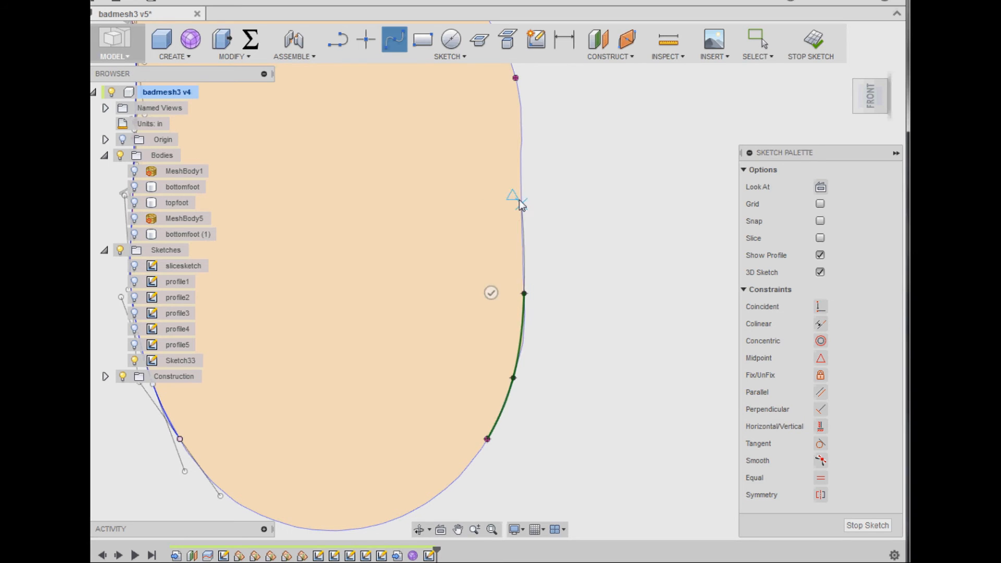
click(521, 119)
click(515, 78)
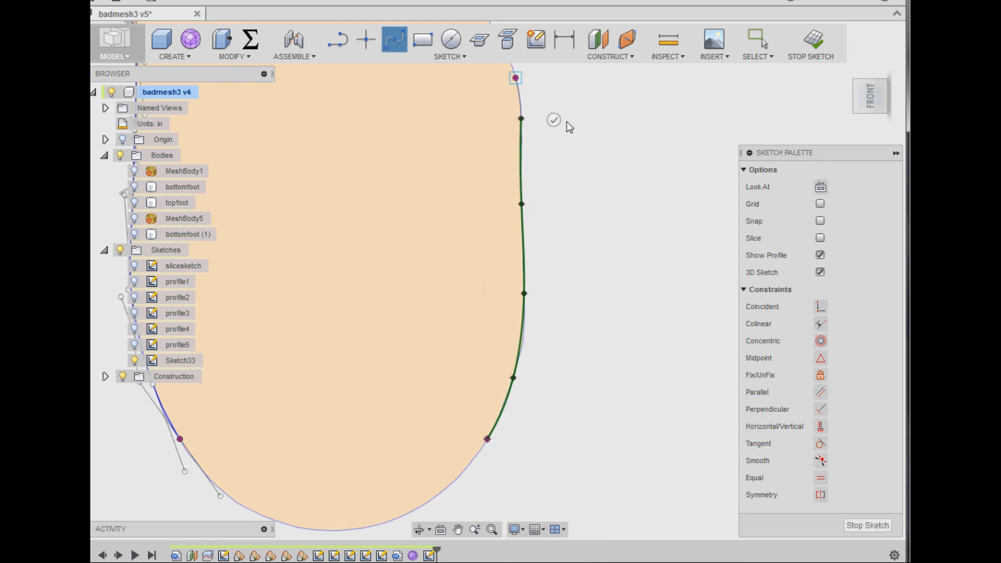
- Continue the inner-side spline along the arch outline through profile3's intersection point to profile4's
middle_drag(551, 86, 590, 216)
click(534, 161)
mouse_move(500, 100)
middle_down()
mouse_move(556, 186)
mouse_move(542, 239)
middle_up()
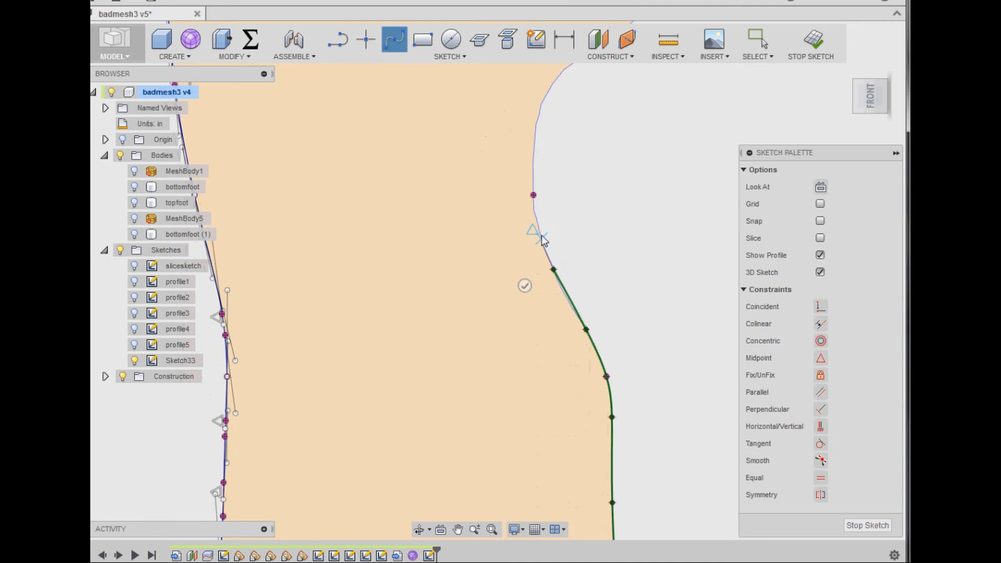
middle_drag(576, 150, 586, 253)
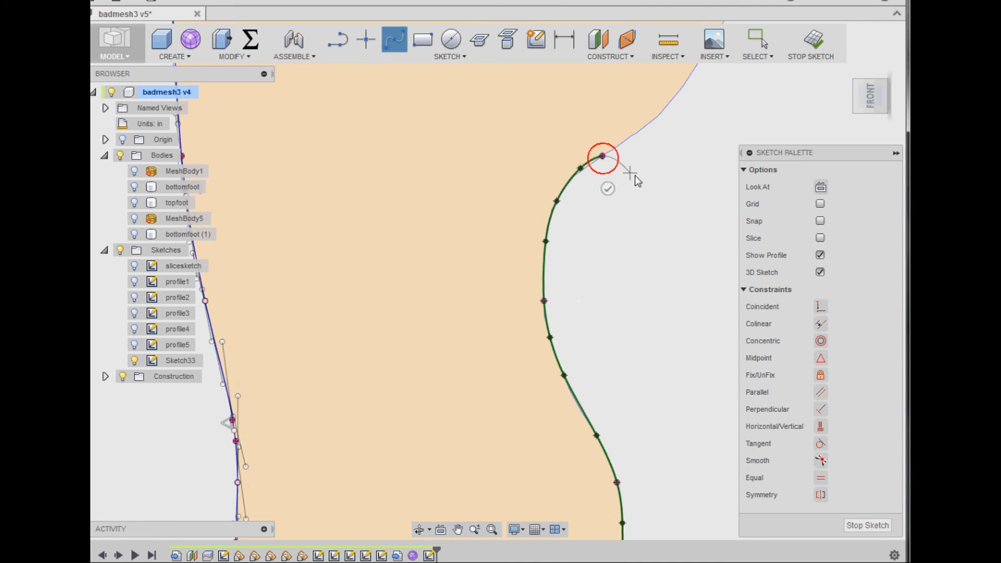
mouse_move(638, 180)
middle_down()
mouse_move(686, 271)
mouse_move(666, 320)
mouse_move(622, 327)
middle_up()
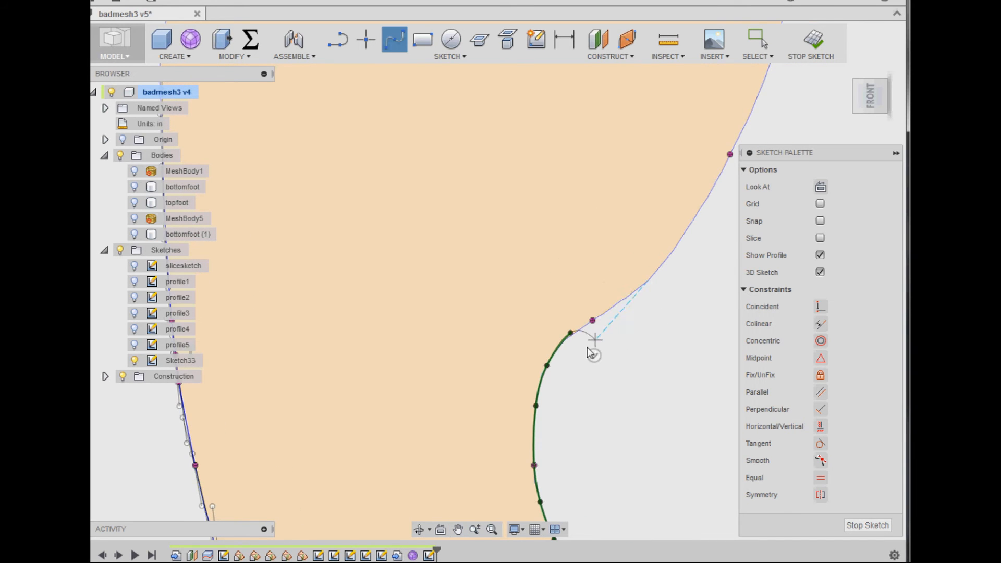
scroll(577, 346, up, 3)
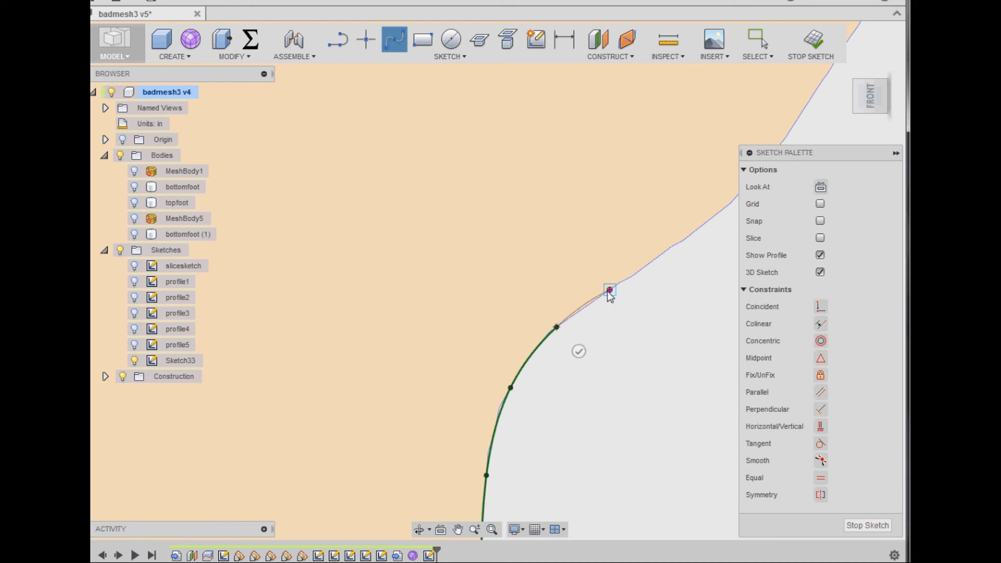
middle_drag(678, 287, 488, 416)
- Carry the inner-side spline along the ball of the foot to profile5's intersection point and finish it there
click(492, 370)
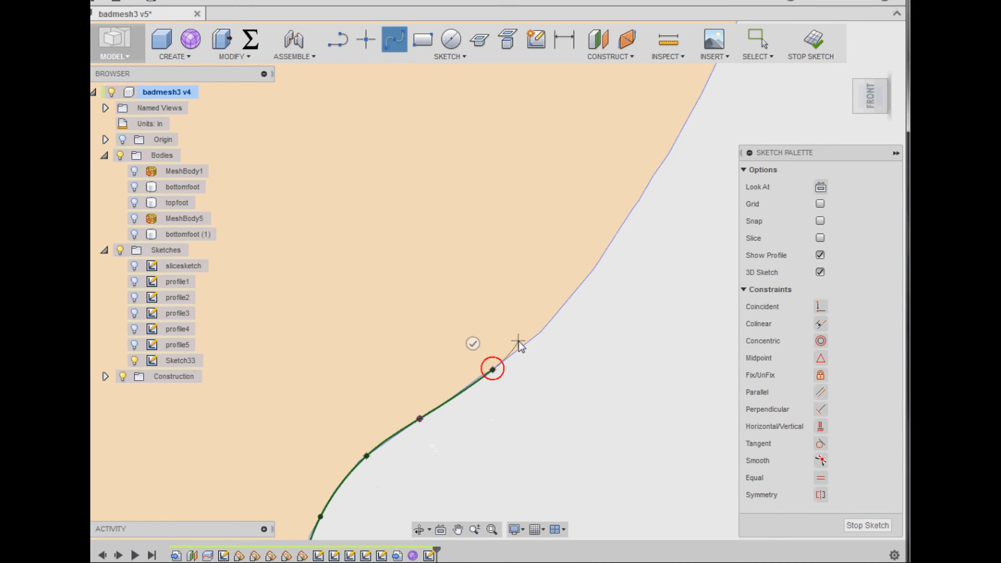
click(624, 225)
middle_drag(682, 193, 577, 421)
click(583, 347)
middle_drag(661, 268, 601, 406)
right_click(590, 355)
click(629, 354)
- Finish editing the foot outline sketch
scroll(498, 352, down, 3)
scroll(498, 353, down, 5)
middle_drag(351, 409, 490, 232)
scroll(469, 322, down, 1)
click(616, 379)
middle_drag(619, 408, 614, 354)
click(821, 36)
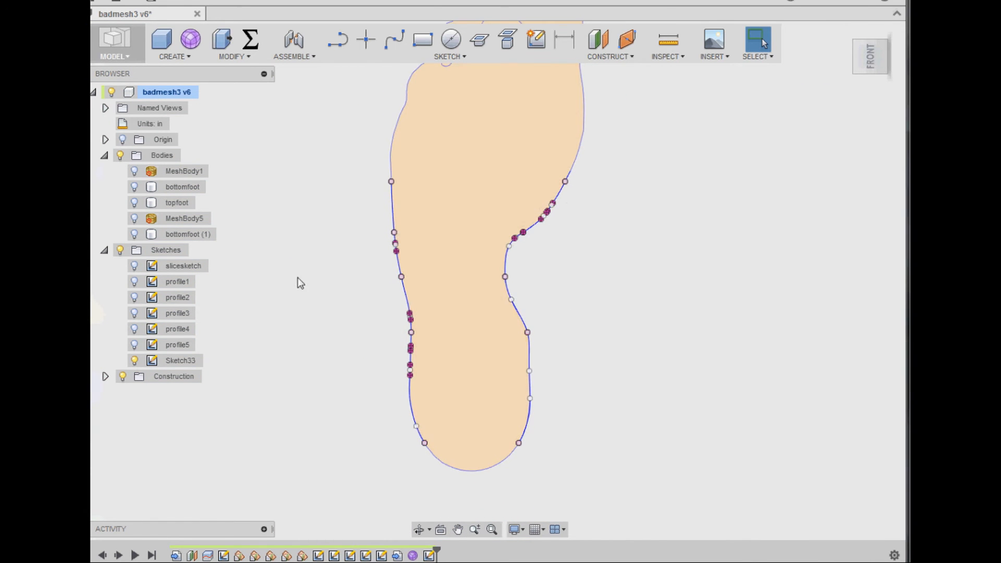
- Move the outline sketch ahead of the sculpt form in the feature history and open the form for editing
scroll(270, 264, up, 1)
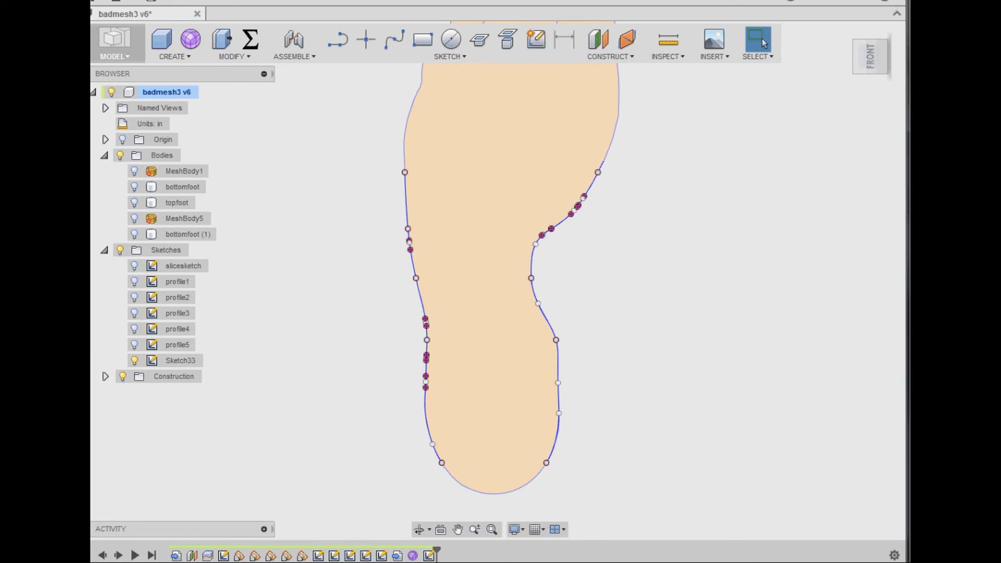
drag(429, 556, 405, 556)
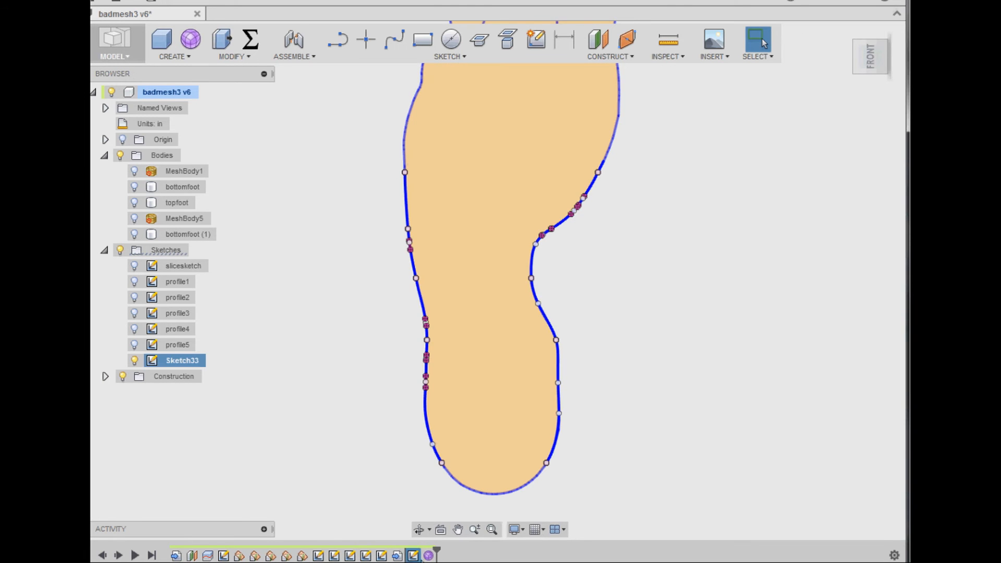
double_click(429, 556)
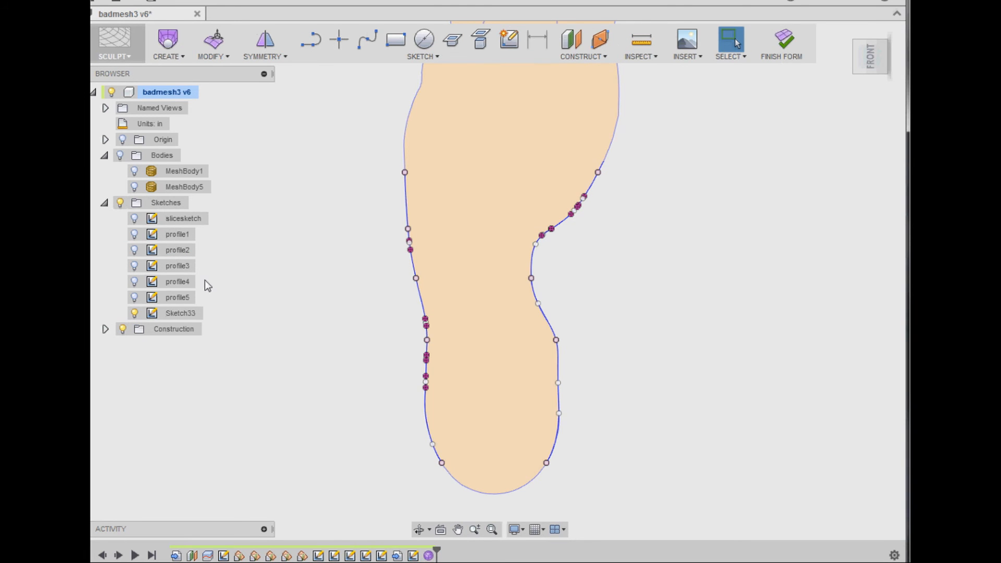
- Start a sculpt Loft and show the profile1 to profile5 sketches
click(180, 57)
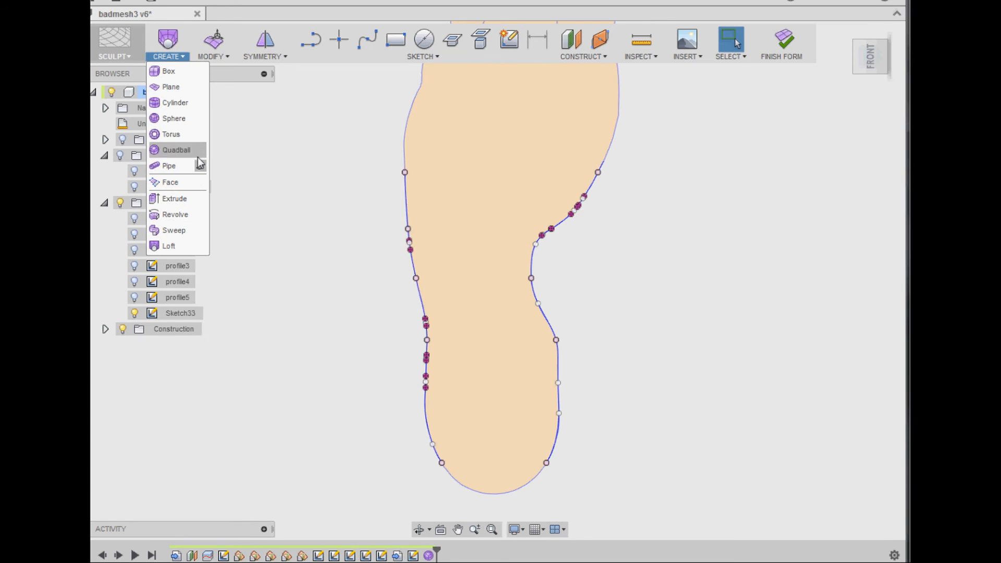
click(194, 250)
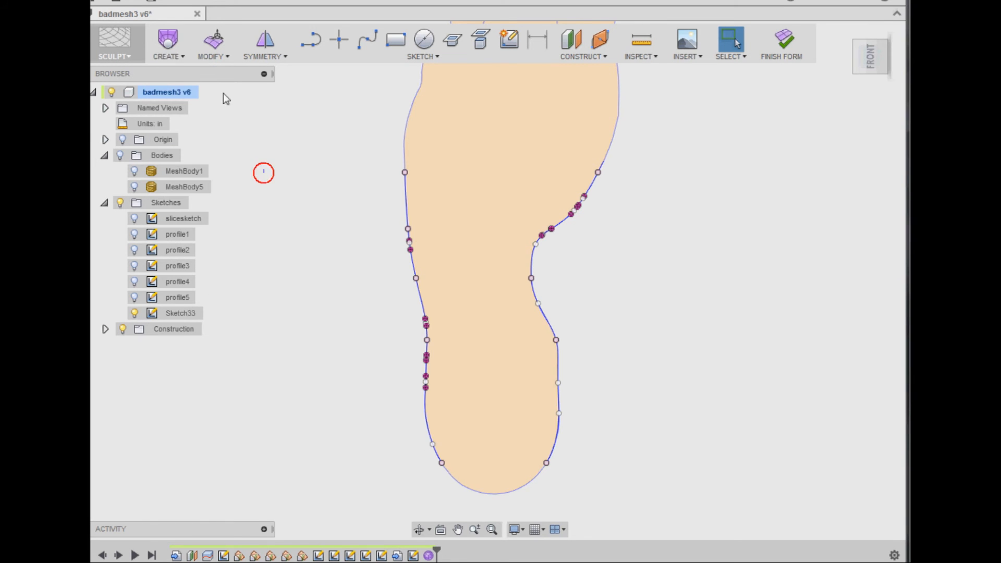
shift+middle_drag(584, 316, 584, 306)
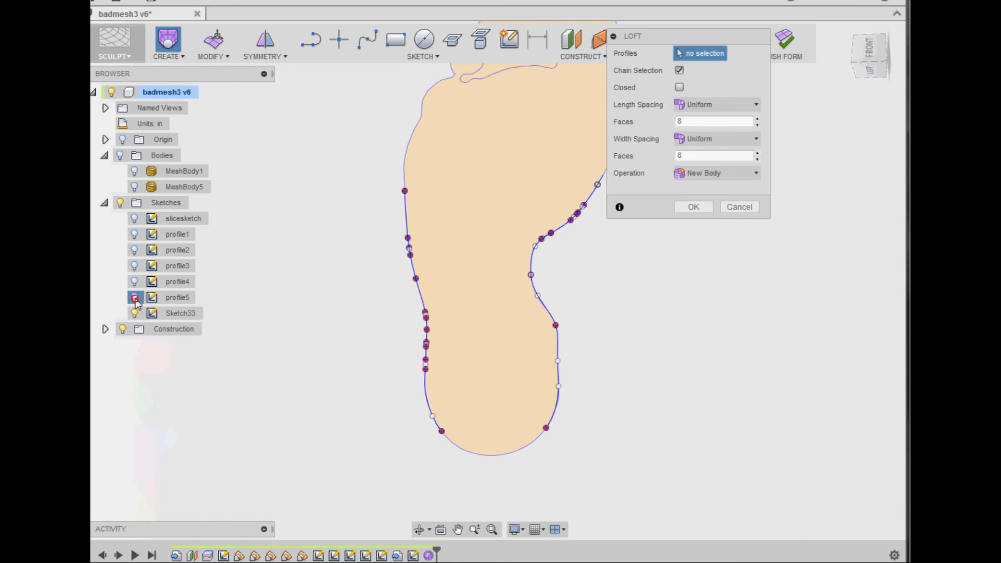
click(135, 298)
click(135, 282)
click(135, 266)
click(135, 250)
click(134, 235)
- Turn off chain selection for the loft and pick profile1's curved spline at the heel as the first profile
scroll(371, 399, up, 1)
scroll(371, 399, up, 1)
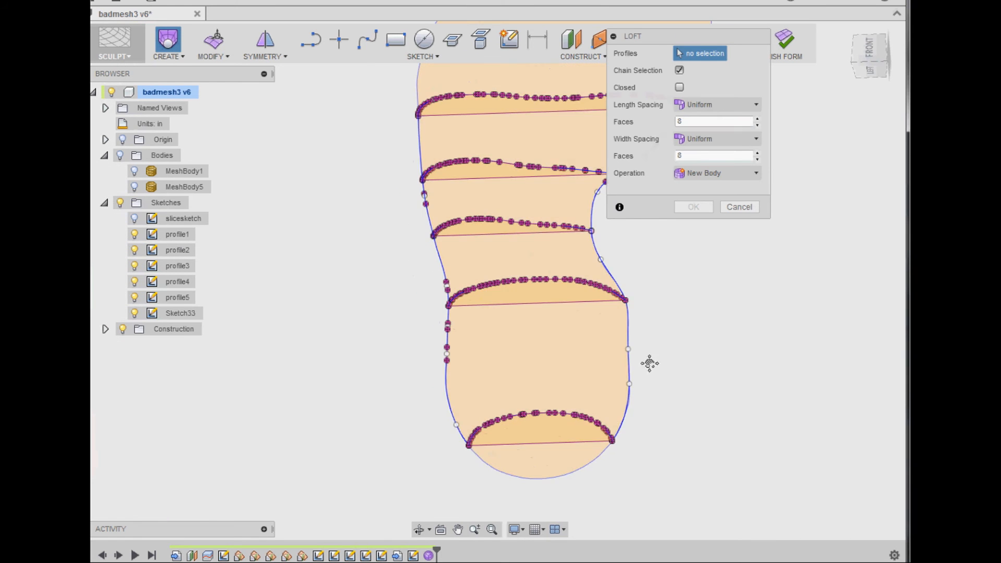
middle_drag(675, 365, 593, 365)
scroll(486, 417, up, 2)
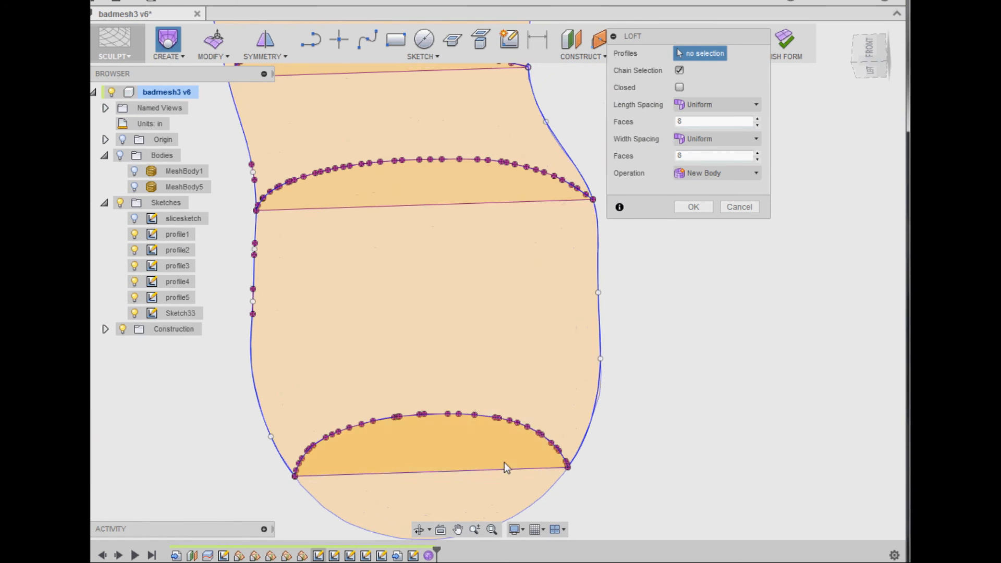
click(679, 70)
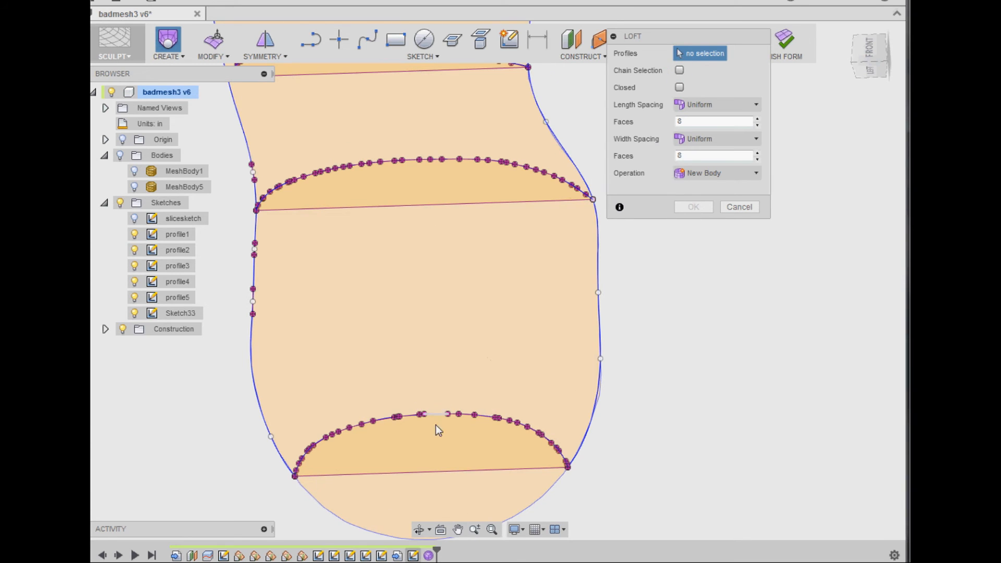
scroll(358, 443, up, 2)
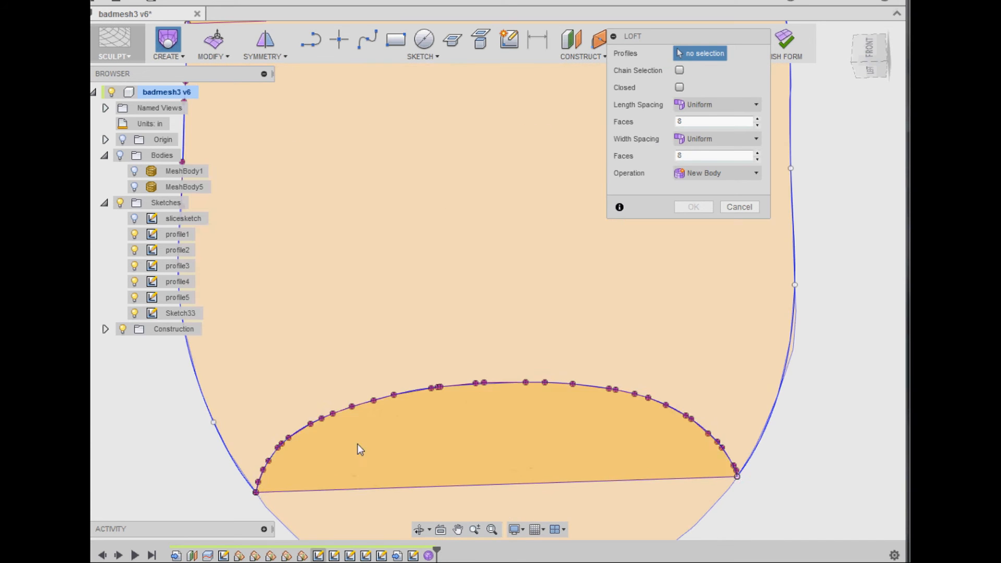
click(419, 387)
- Add profile2's spline as the second loft profile and turn on the display of bodies
middle_drag(467, 241, 496, 445)
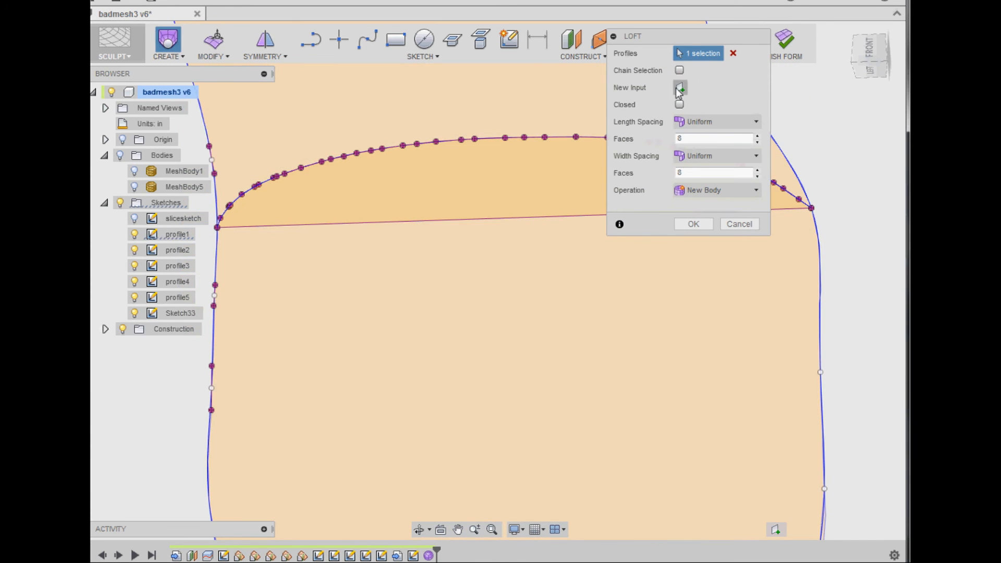
click(679, 89)
click(490, 139)
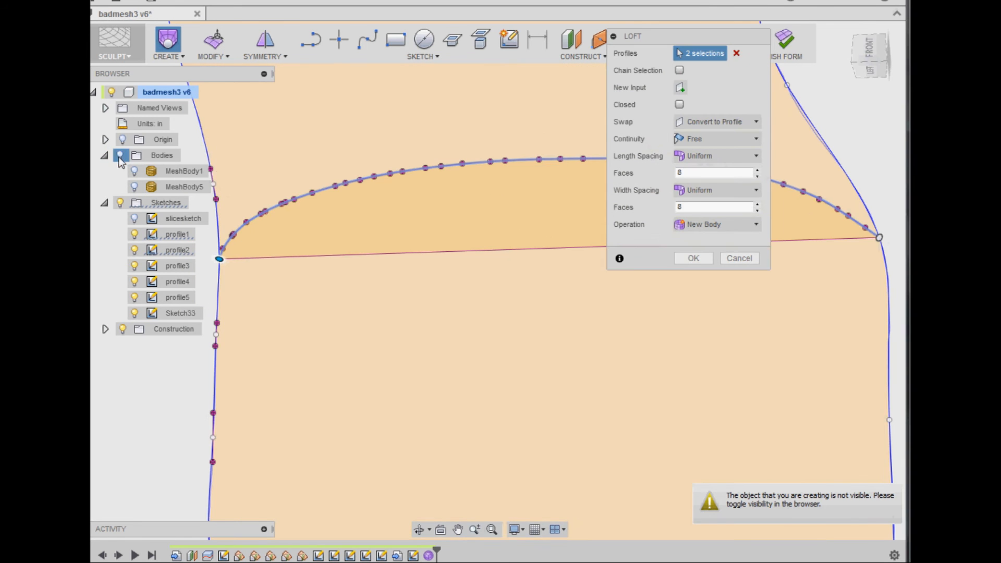
click(120, 156)
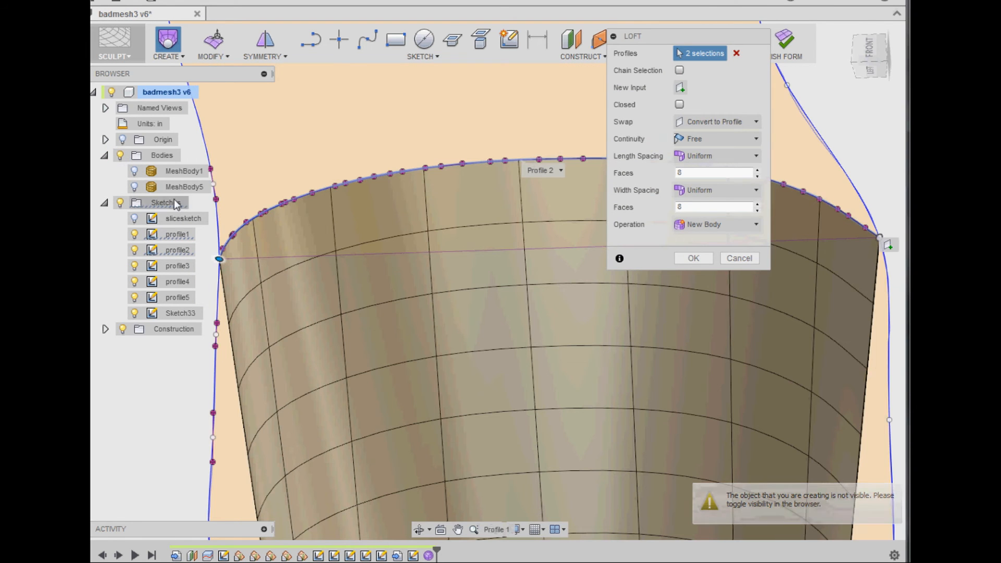
- Add the splines of profile3, profile4 and profile5 as further loft profiles
middle_drag(346, 128, 375, 380)
click(304, 198)
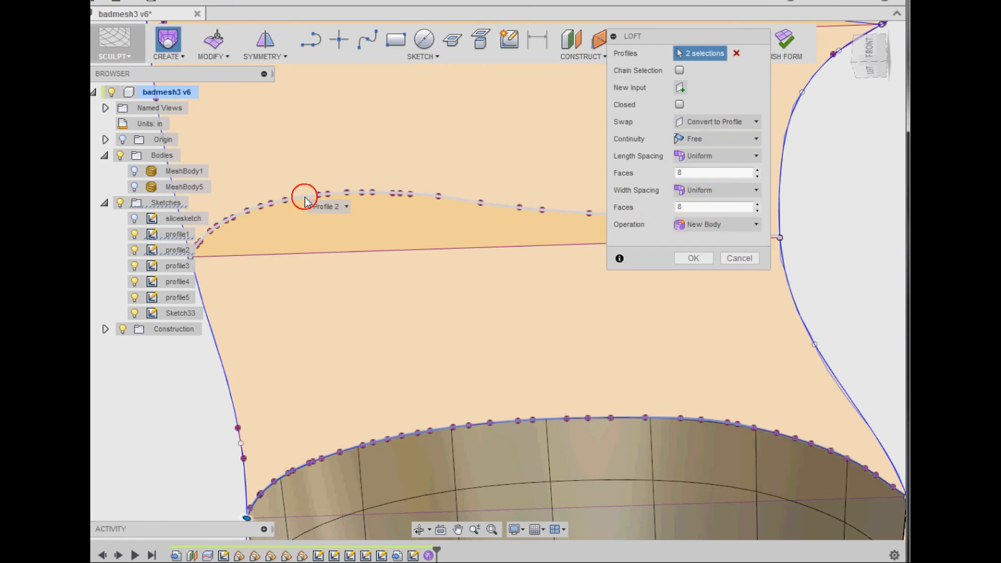
middle_drag(324, 126, 355, 359)
click(490, 217)
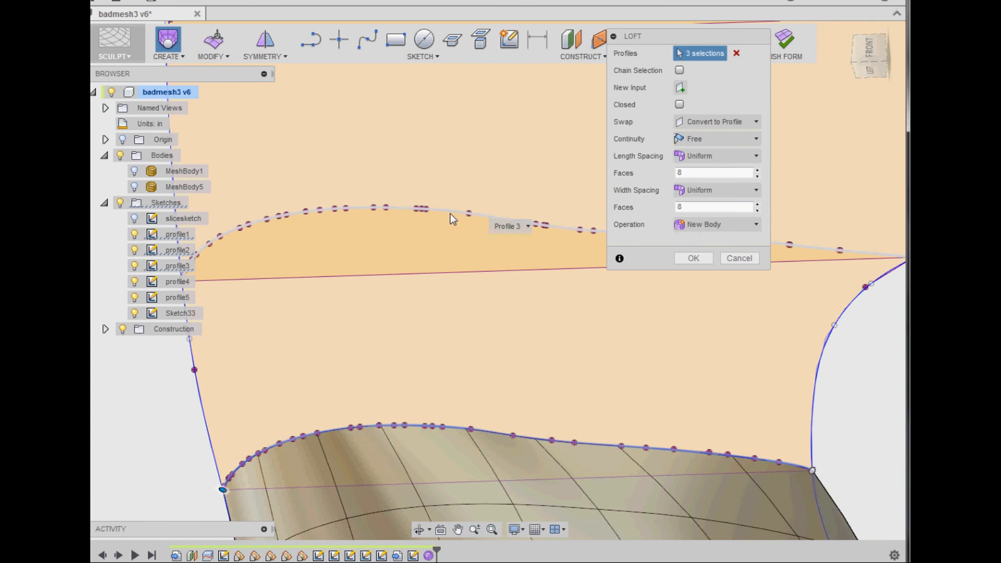
middle_drag(423, 100, 466, 314)
click(467, 171)
middle_drag(462, 106, 461, 184)
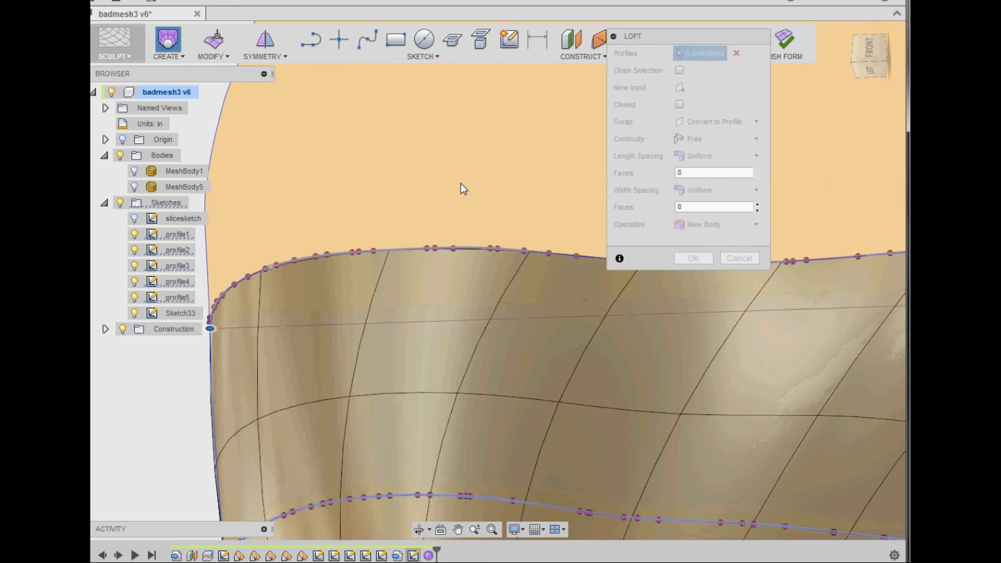
- Add the foot outline spline along the straighter outer side as a new loft input and convert it to a rail
scroll(461, 184, down, 6)
mouse_move(304, 412)
middle_down()
mouse_move(305, 382)
mouse_move(298, 409)
middle_up()
scroll(292, 389, down, 2)
scroll(292, 388, down, 1)
middle_drag(640, 431, 631, 321)
scroll(365, 376, up, 5)
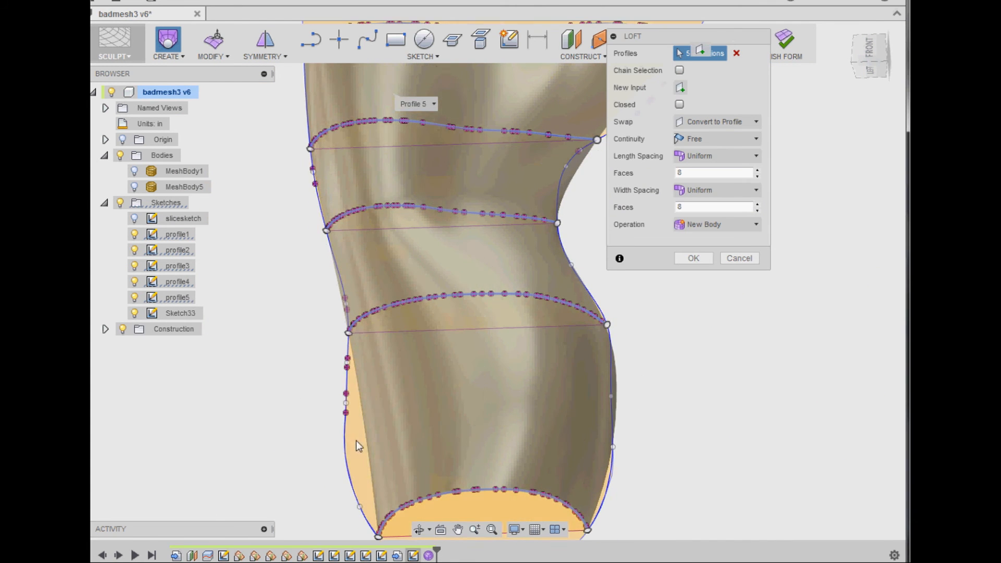
click(677, 87)
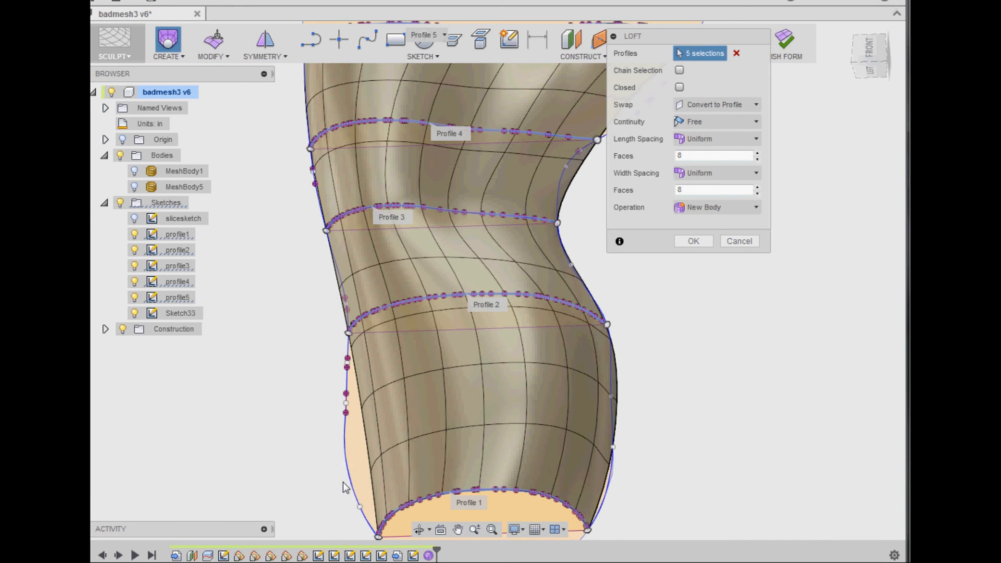
scroll(349, 476, up, 3)
click(346, 452)
click(737, 122)
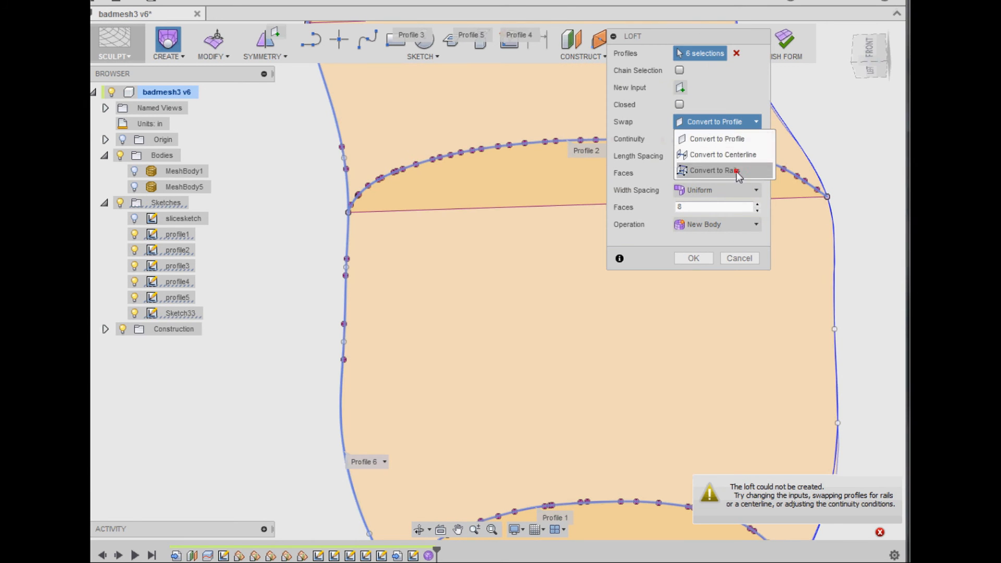
click(736, 171)
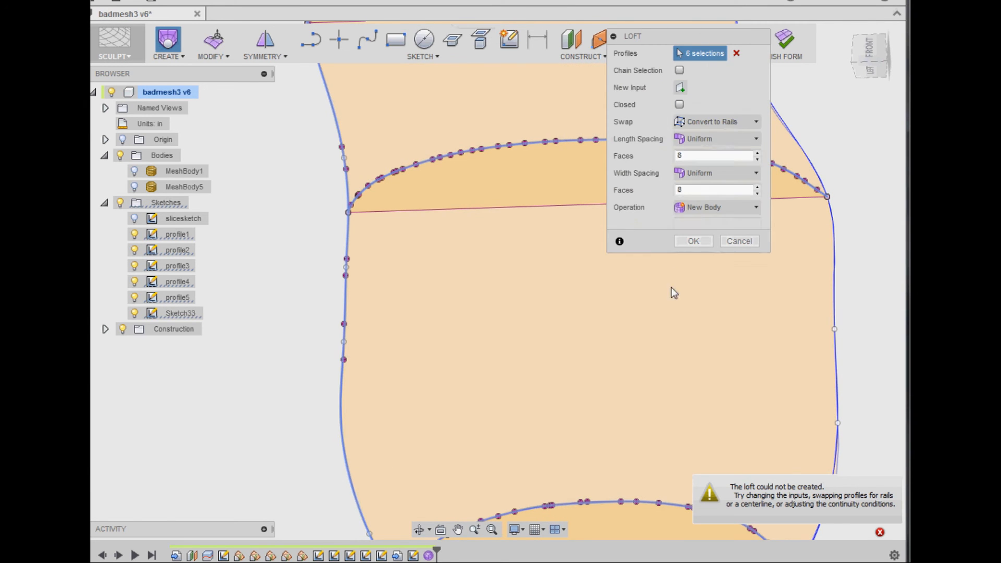
- Add the outline spline along the opposite, arch side of the foot as another loft input and convert it to a rail
scroll(637, 313, down, 4)
middle_drag(561, 341, 396, 402)
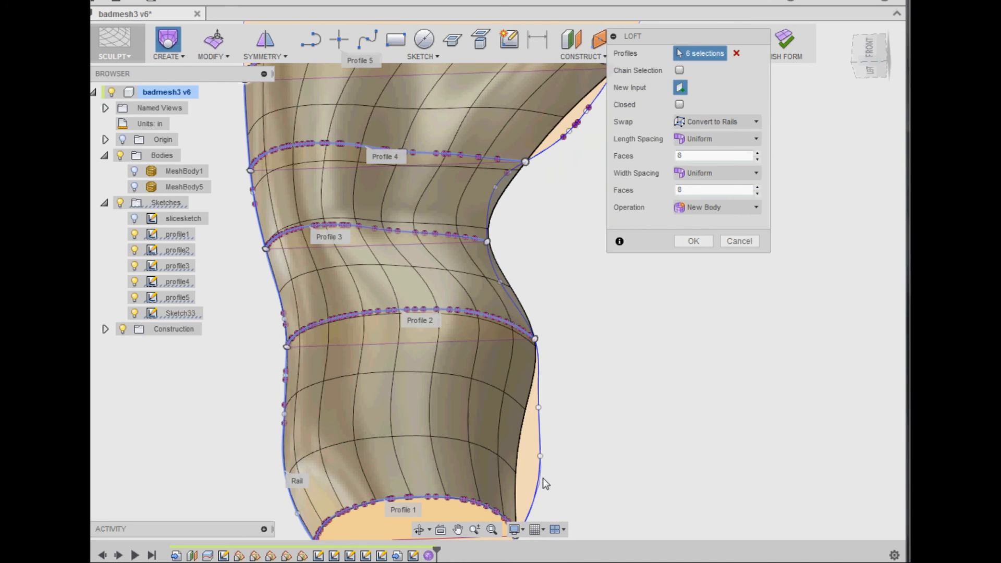
scroll(517, 444, up, 5)
scroll(499, 455, up, 4)
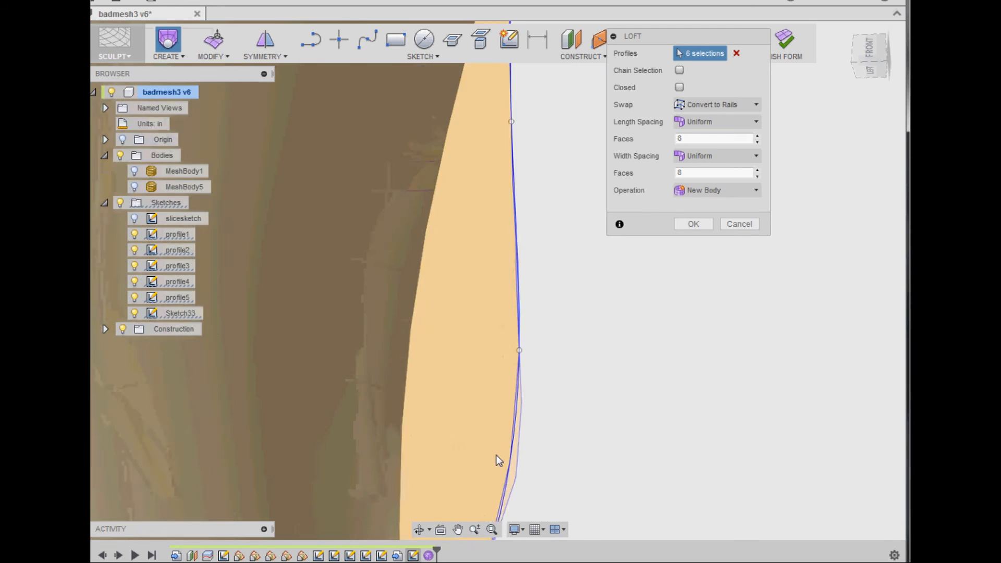
click(524, 418)
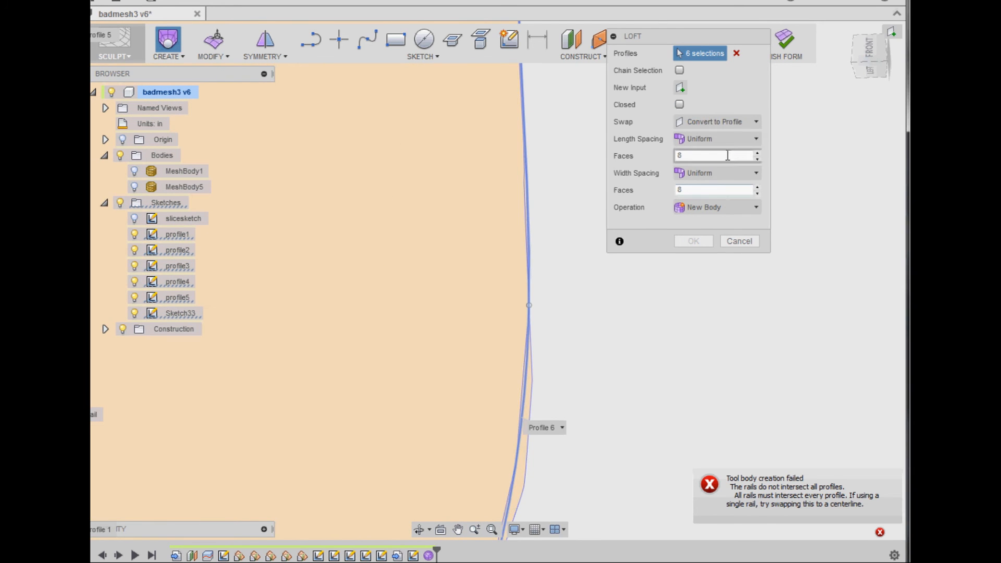
click(741, 122)
click(743, 171)
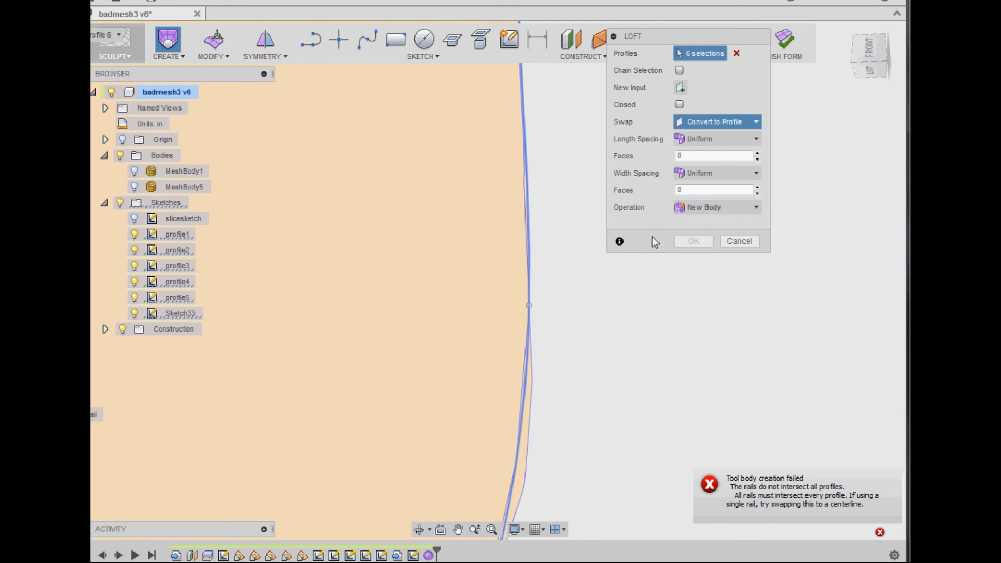
scroll(602, 320, down, 10)
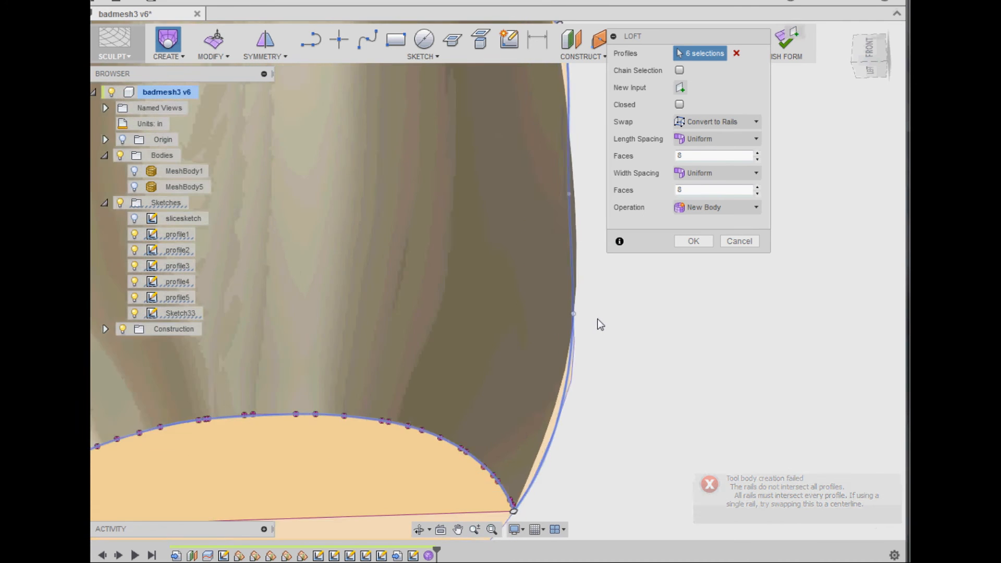
- Set the loft to 20 faces in its length spacing and 10 faces in its width spacing
middle_drag(627, 323, 554, 424)
shift+middle_drag(551, 318, 543, 276)
click(134, 187)
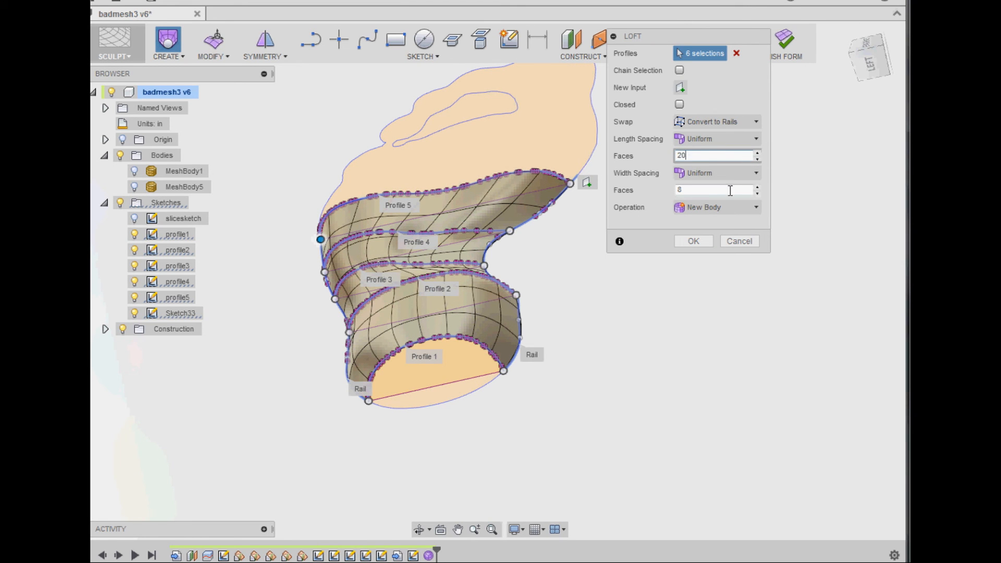
shift+middle_drag(585, 289, 614, 333)
click(708, 189)
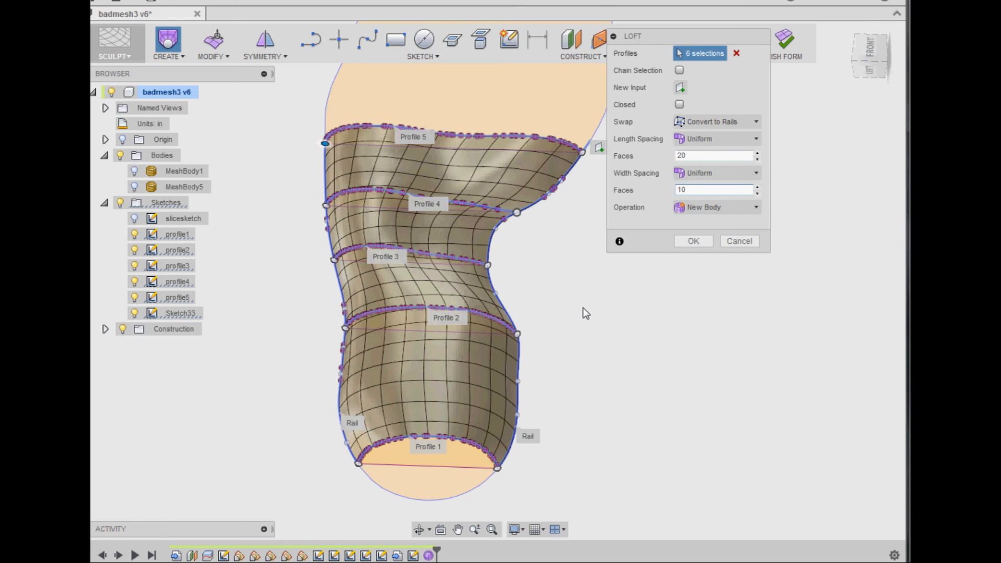
- Show MeshBody5 to compare it with the loft preview, and create the loft as a new body
scroll(584, 307, up, 1)
shift+middle_drag(558, 302, 444, 422)
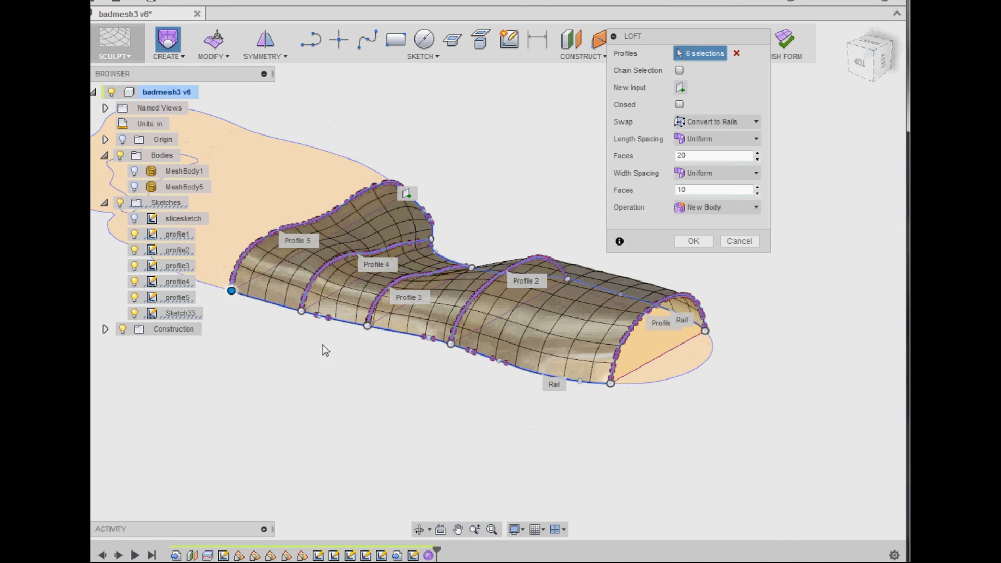
click(135, 188)
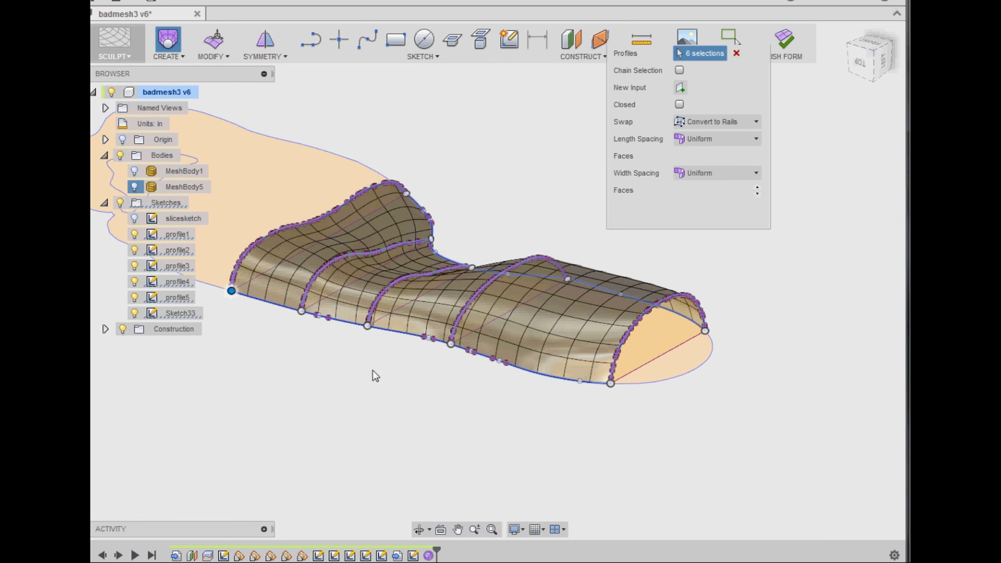
shift+middle_drag(386, 369, 264, 354)
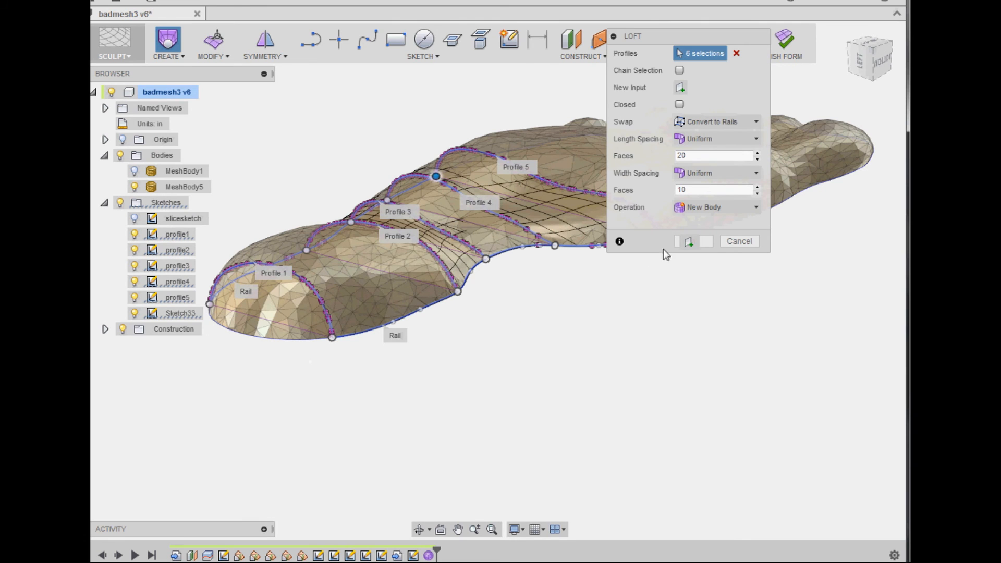
click(708, 242)
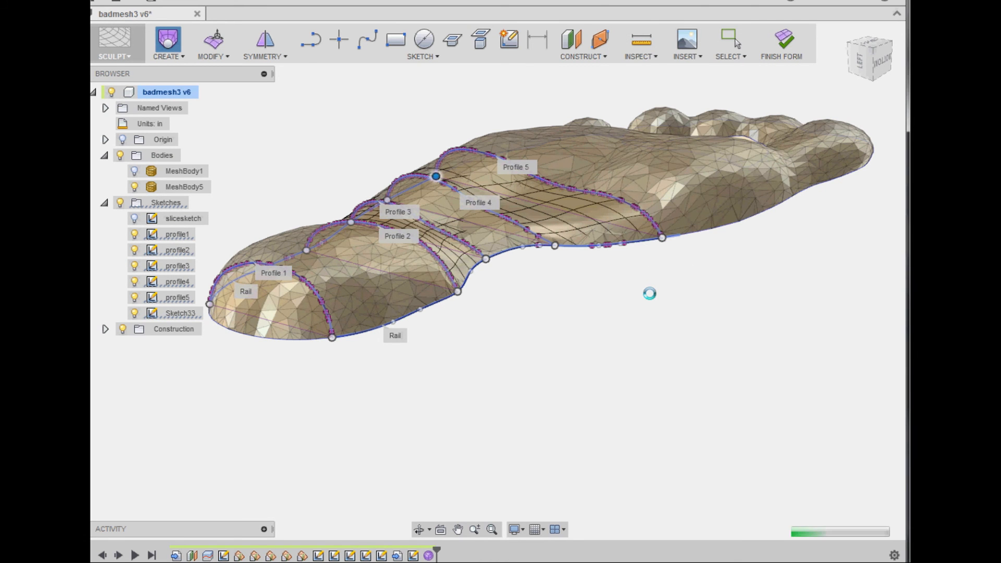
shift+middle_drag(257, 185, 630, 313)
click(218, 61)
click(246, 266)
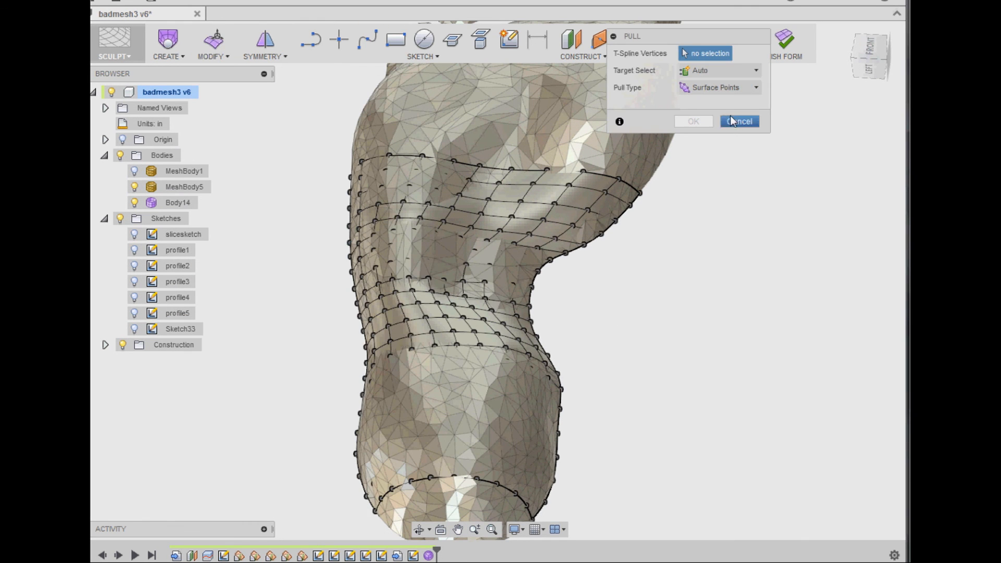
click(729, 121)
- Save the design and start a Pull that uses Select Targets, with MeshBody5 hidden
click(156, 2)
click(535, 289)
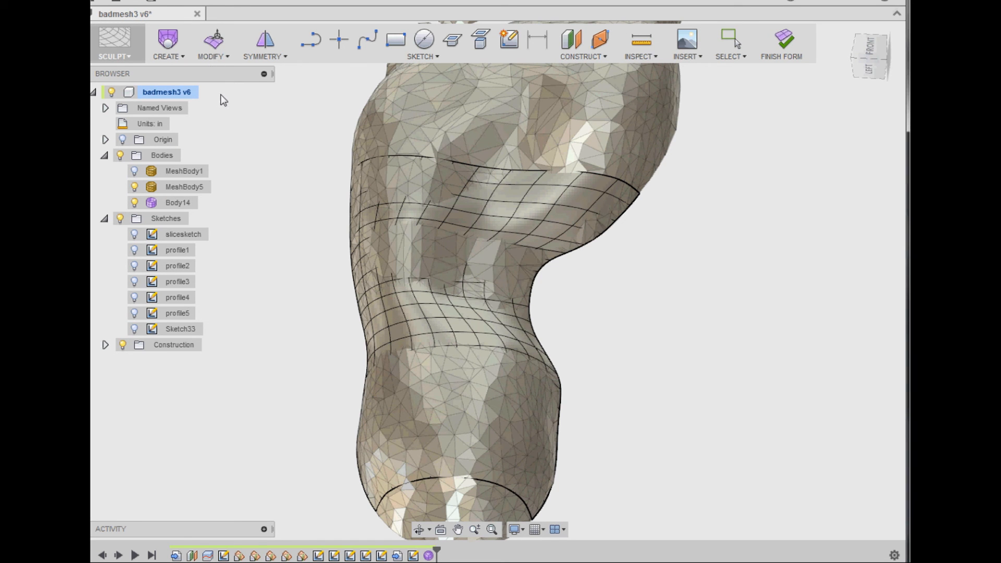
click(220, 56)
click(256, 243)
scroll(412, 288, down, 2)
click(135, 187)
click(720, 71)
click(710, 103)
- Select all vertices of the lofted T-spline body as the vertices to pull
drag(660, 492, 312, 164)
drag(734, 42, 746, 111)
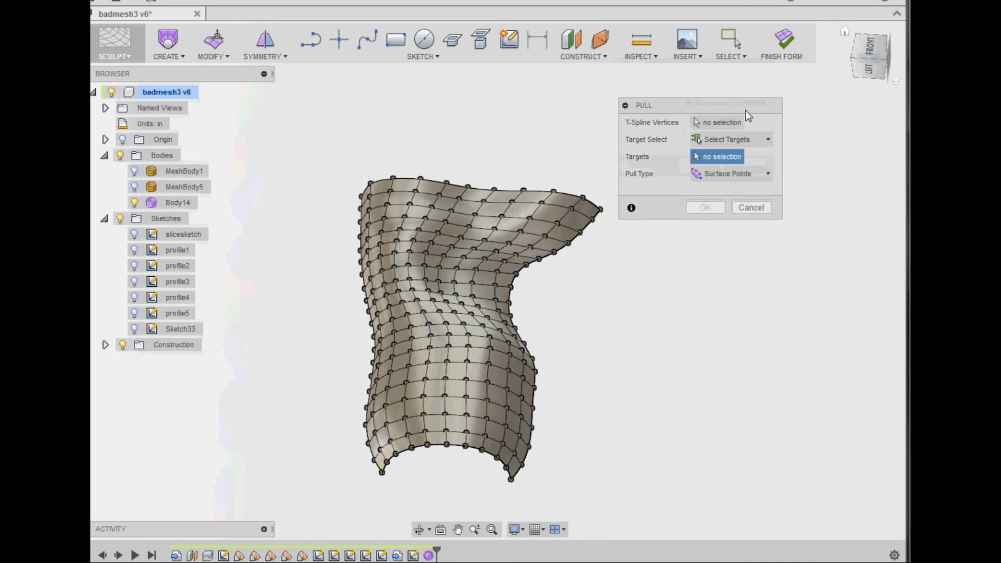
click(733, 56)
click(808, 135)
drag(647, 501, 704, 341)
click(721, 124)
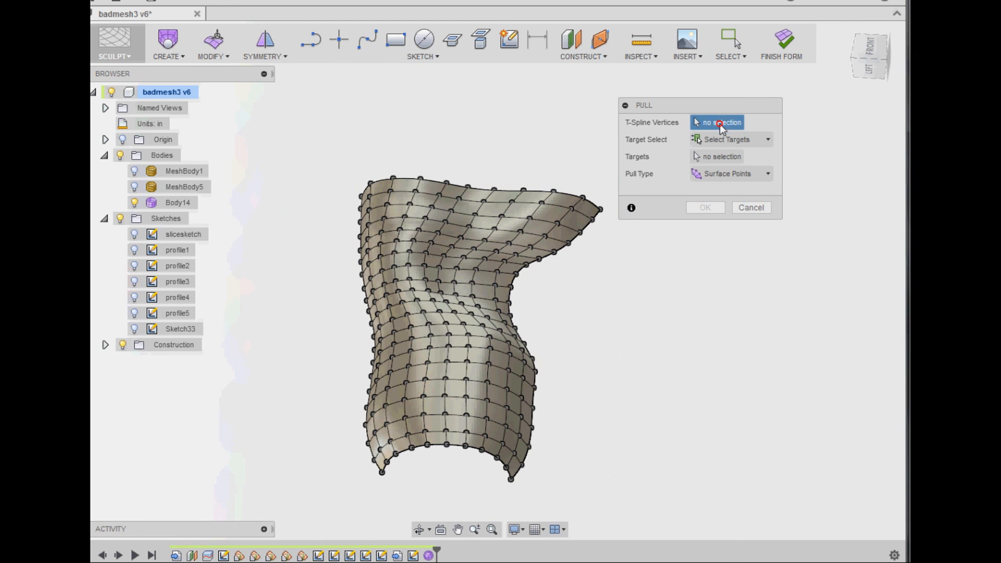
drag(650, 502, 321, 164)
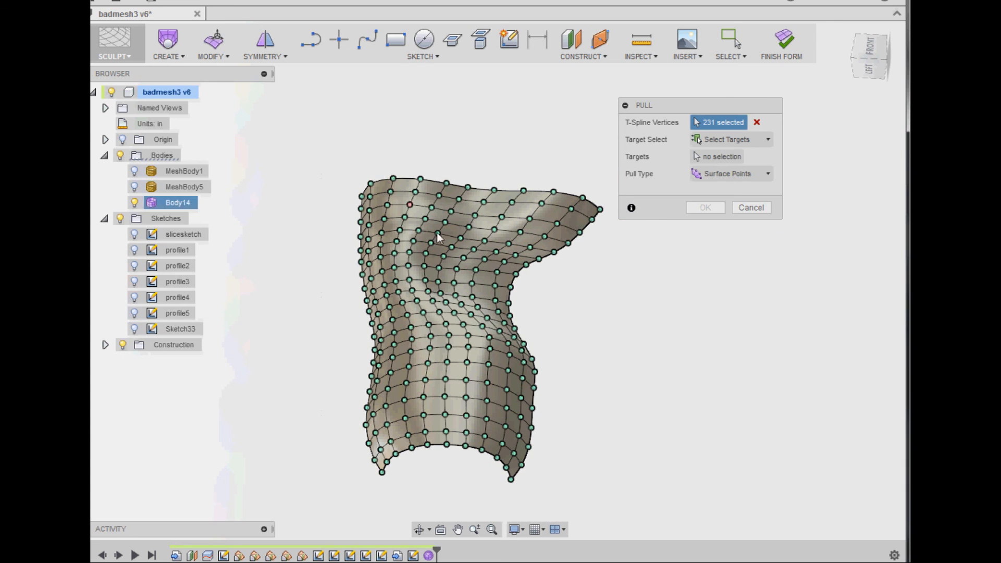
- Show MeshBody5, choose it as the Pull target, and apply the pull with Surface Points
click(722, 158)
click(135, 187)
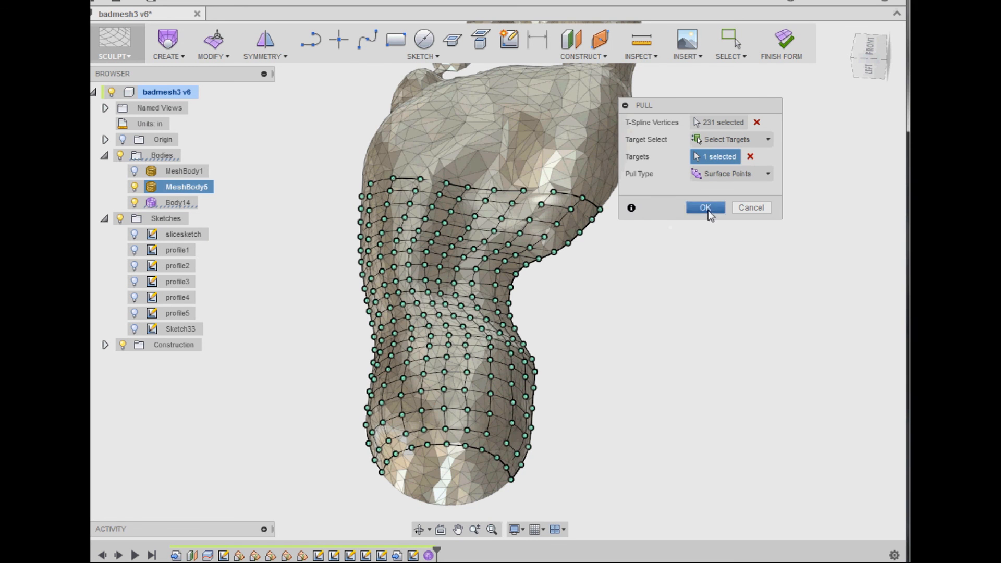
click(706, 209)
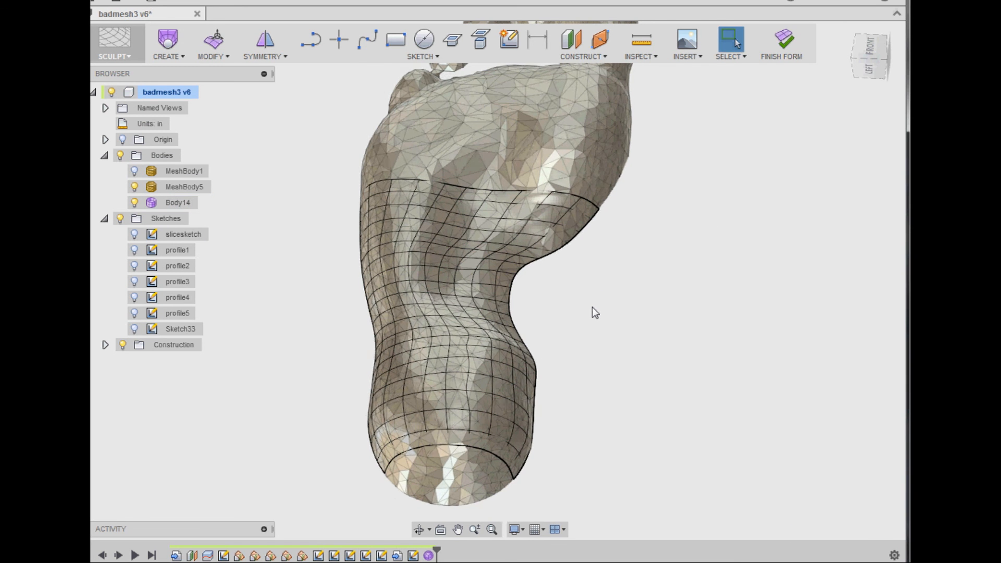
mouse_move(594, 303)
shift+middle_down()
mouse_move(555, 307)
mouse_move(546, 349)
mouse_move(556, 364)
mouse_move(590, 342)
mouse_move(540, 321)
mouse_move(502, 287)
mouse_move(493, 244)
mouse_move(647, 310)
mouse_move(697, 255)
mouse_move(610, 306)
shift+middle_up()
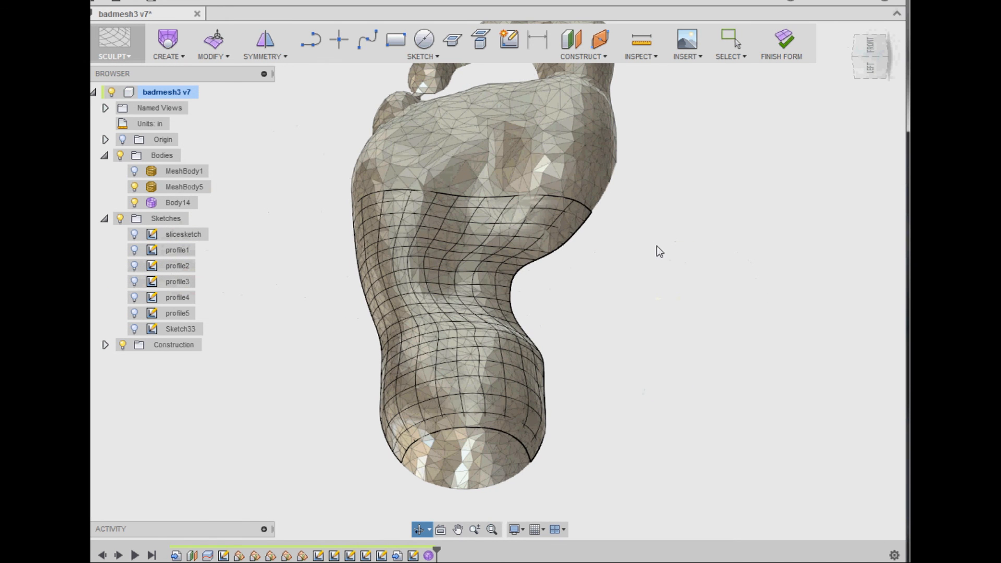
- Finish the form and hide MeshBody5 so only the resulting sole surface is displayed
click(784, 40)
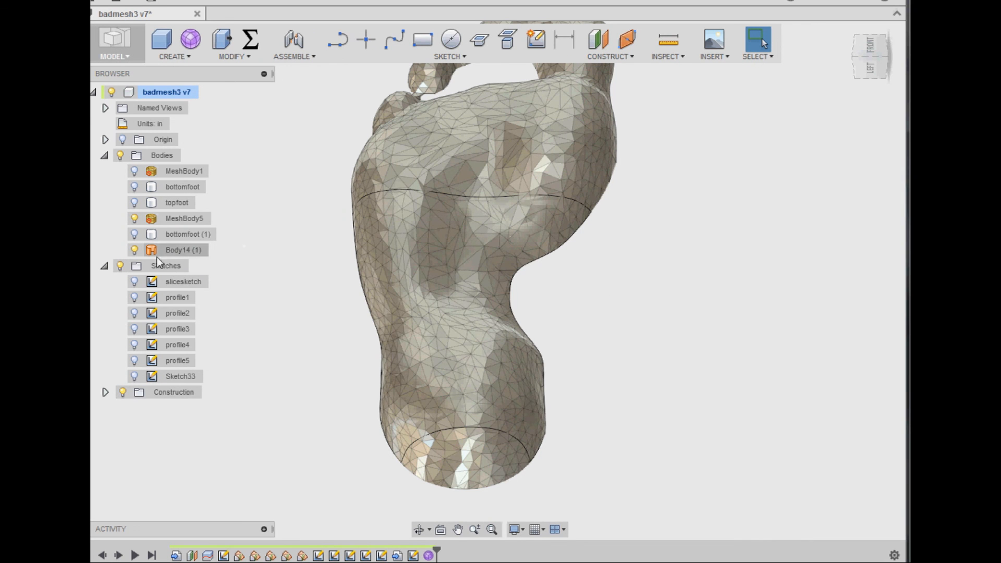
click(133, 219)
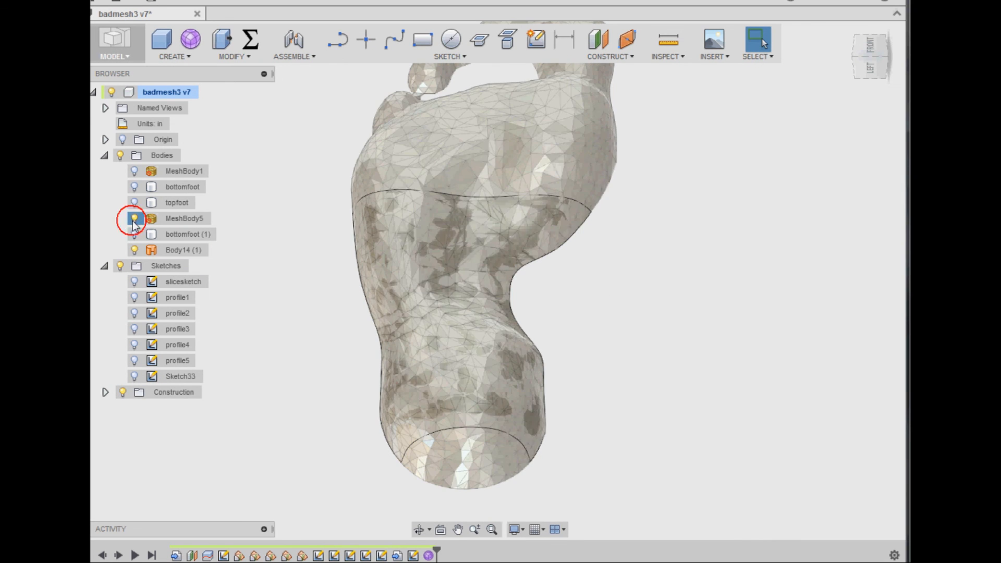
shift+middle_drag(286, 291, 287, 239)
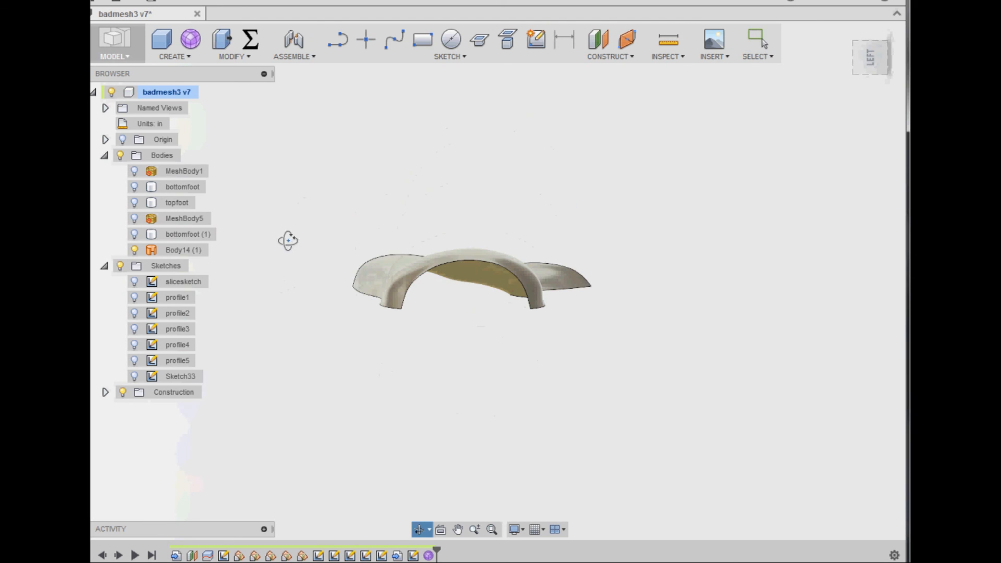
click(170, 58)
- Switch to the Patch workspace and reverse the normal of the sole surface
click(127, 57)
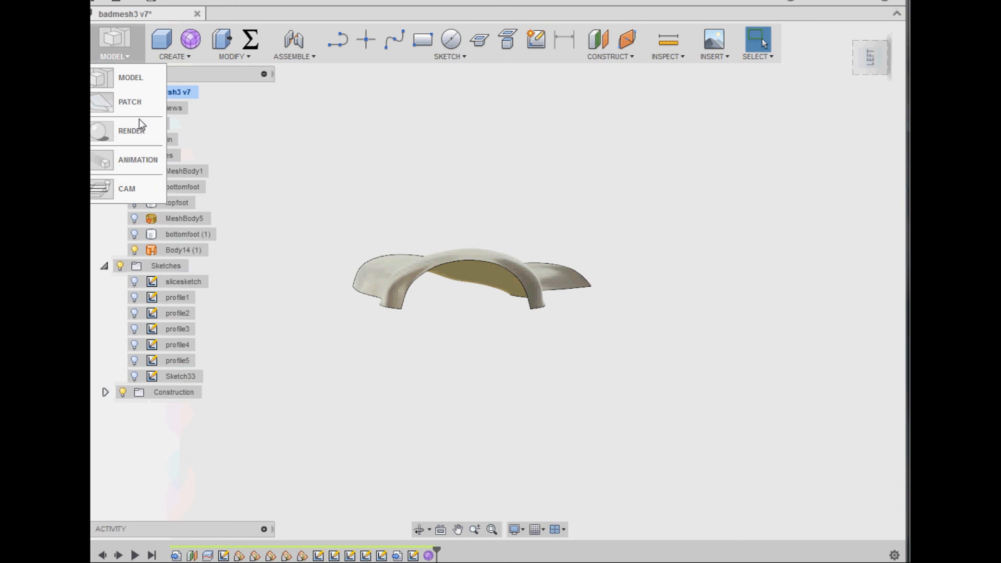
click(130, 101)
click(213, 55)
click(233, 182)
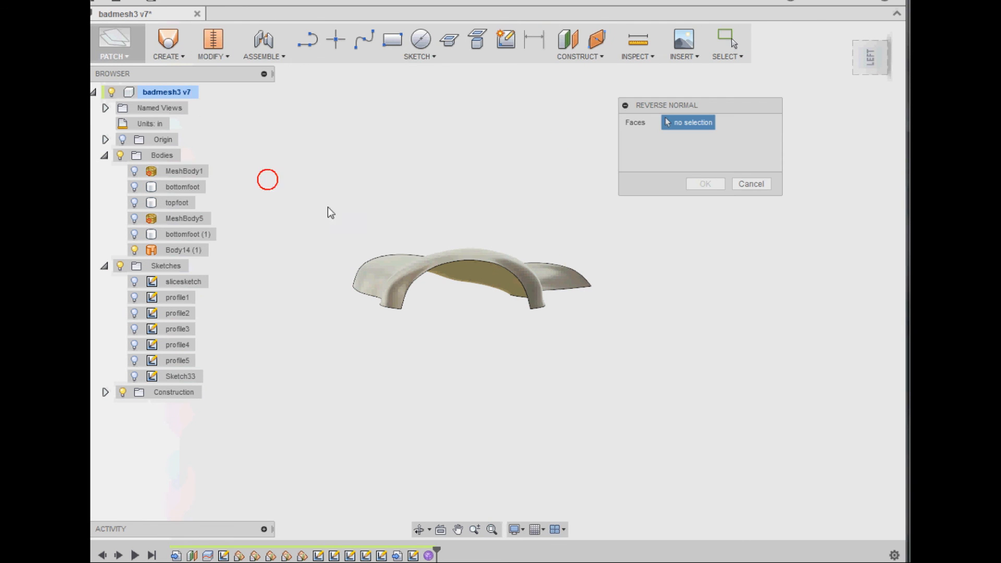
click(407, 262)
click(707, 186)
shift+middle_drag(539, 186, 478, 208)
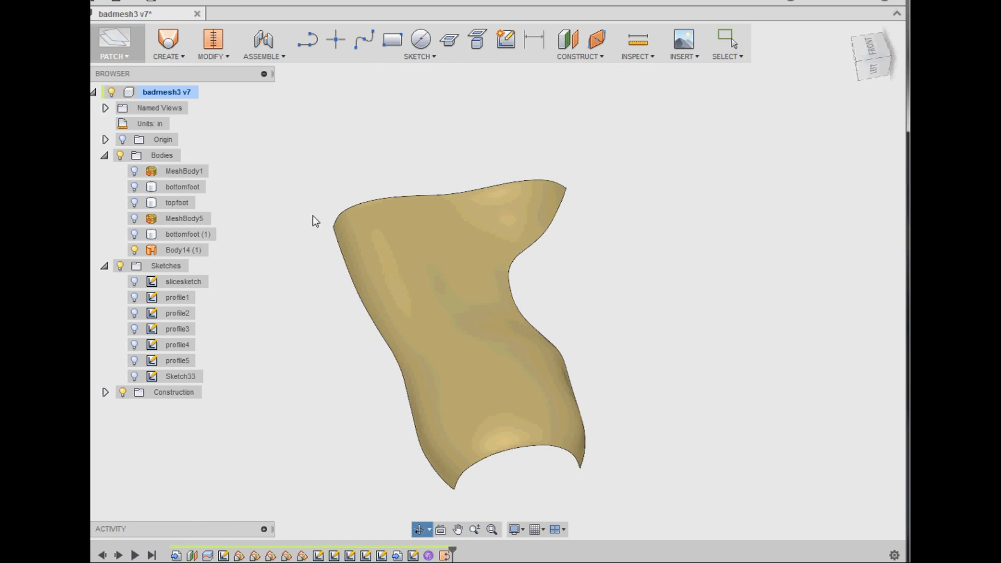
- Compare the sole surface with the faceted bottomfoot body from several angles by toggling that body's display
click(135, 187)
shift+middle_drag(264, 295, 308, 311)
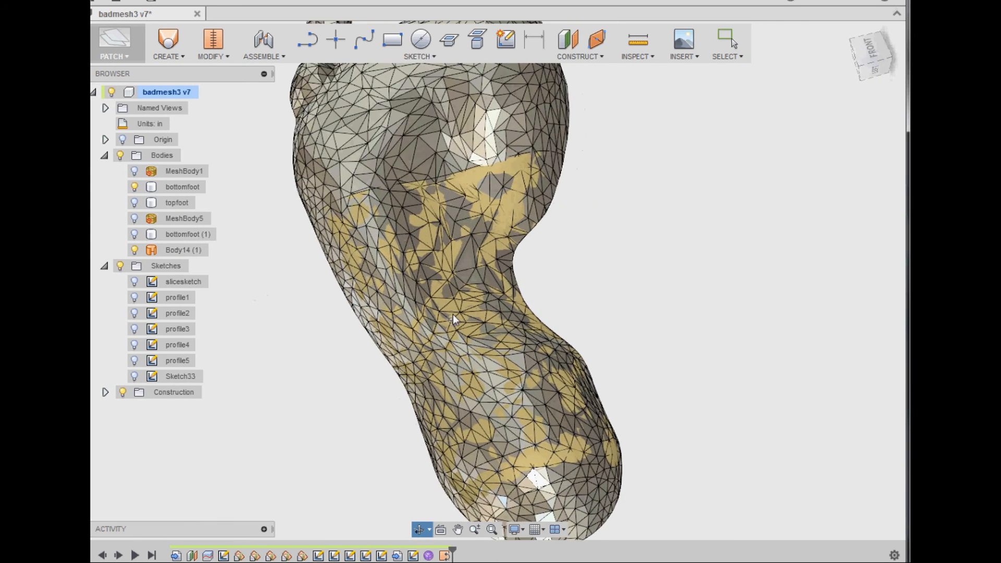
click(135, 187)
shift+middle_drag(308, 355, 133, 207)
click(135, 187)
shift+middle_drag(198, 193, 373, 181)
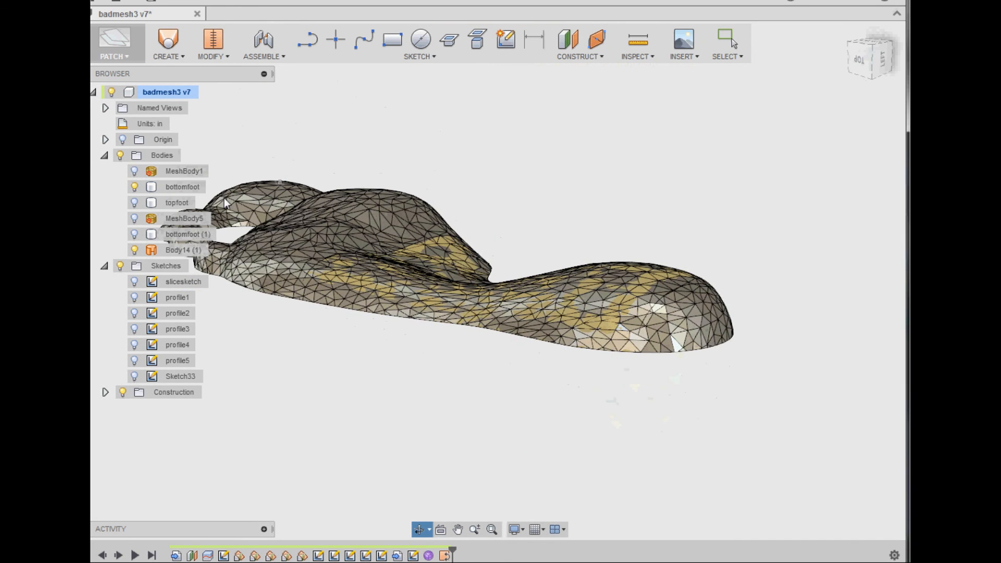
click(135, 187)
shift+middle_drag(325, 341, 357, 367)
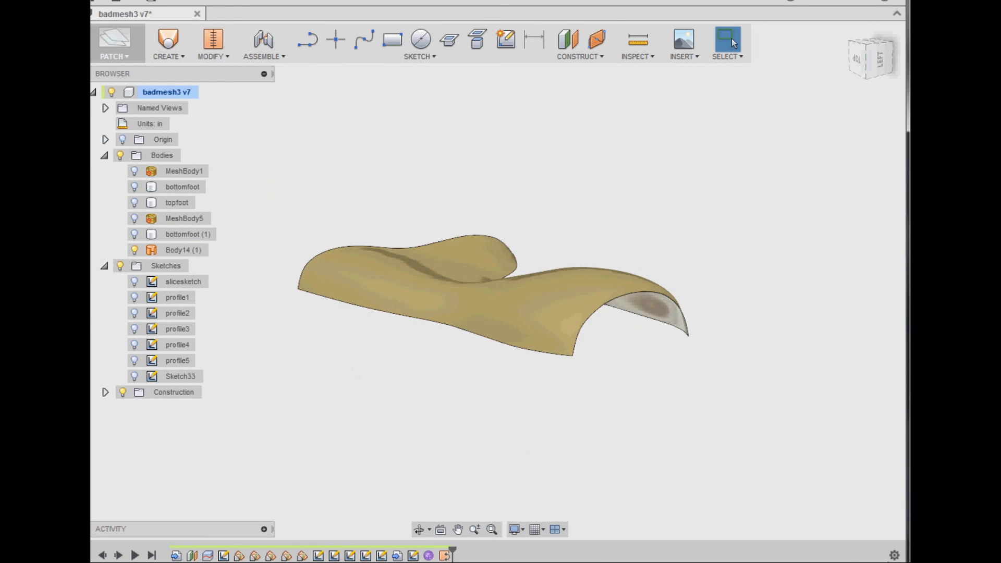